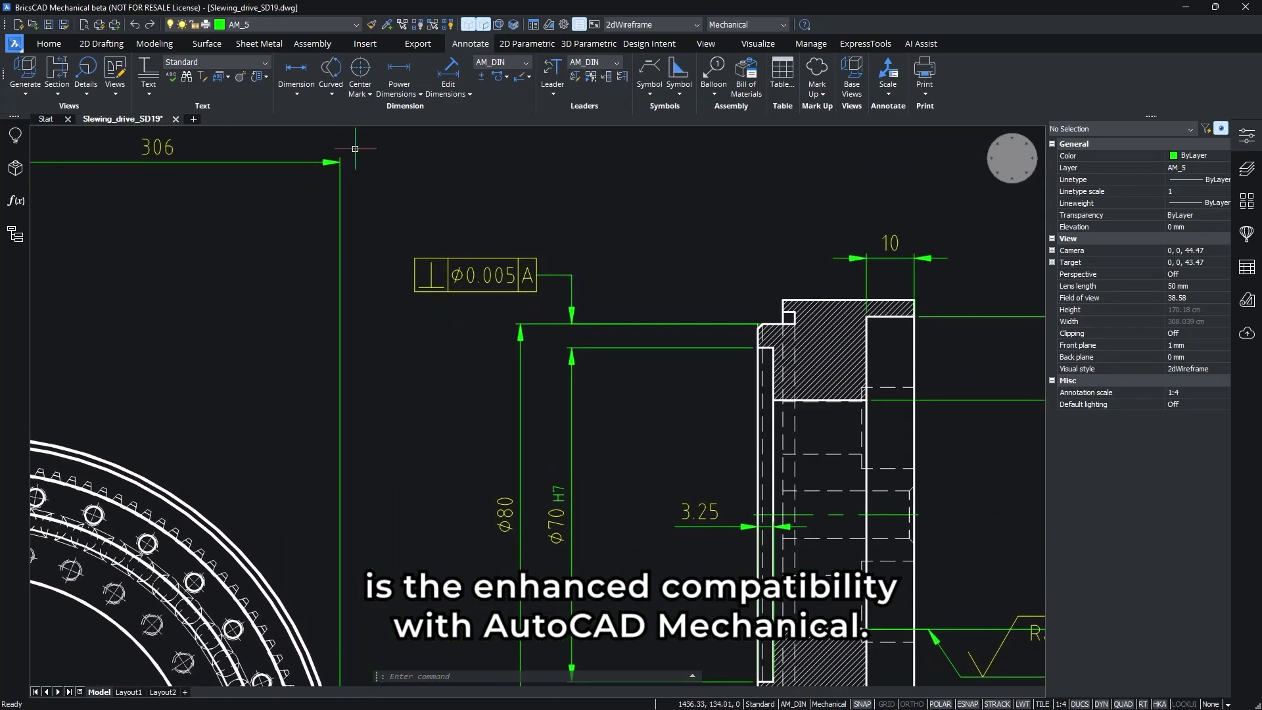
Change the ⌀0.005 A feature control frame's geometric symbol to Concentricity.
{"action": "left_click", "coordinate": [426, 275]}
{"action": "left_click", "coordinate": [643, 286]}
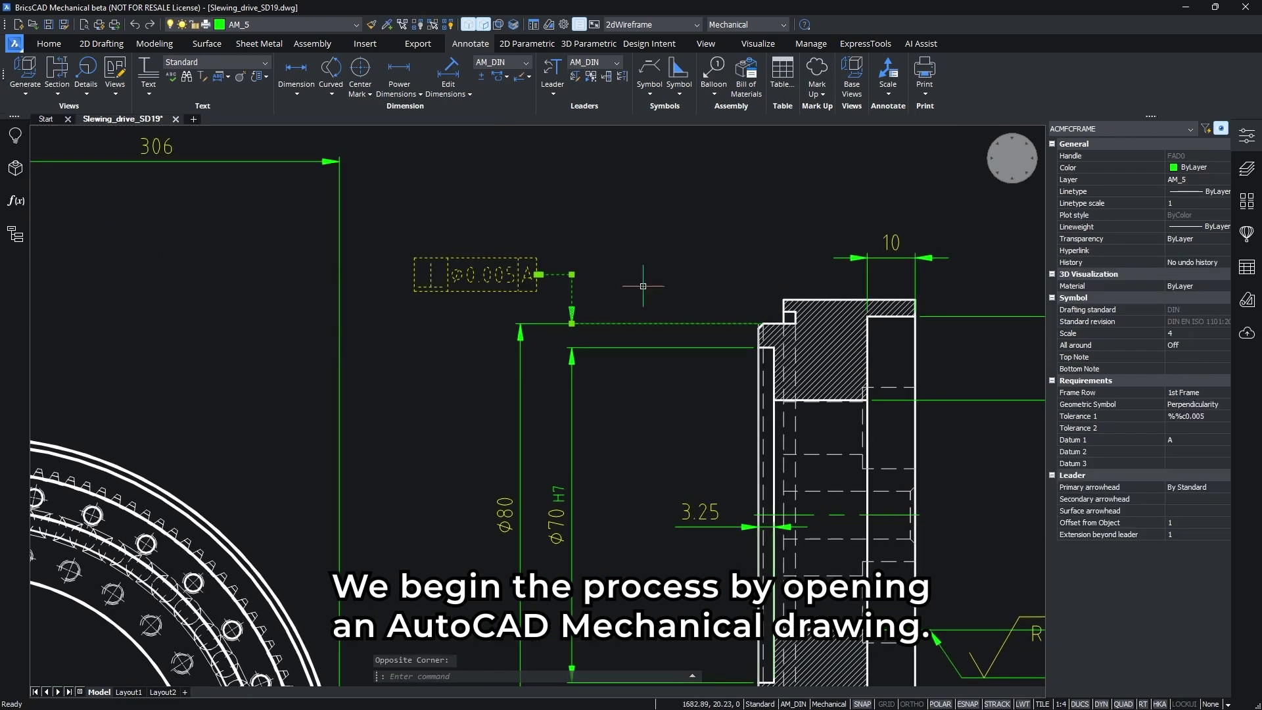
{"action": "left_click", "coordinate": [1205, 406]}
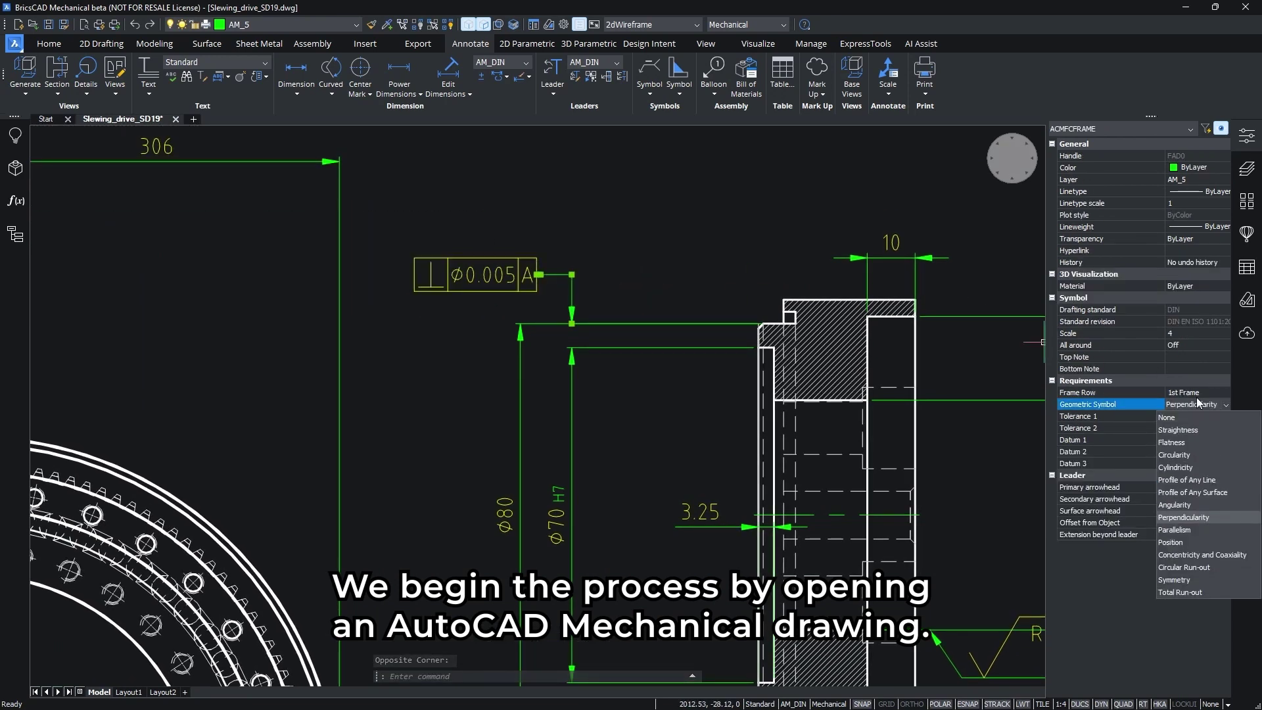
{"action": "left_click", "coordinate": [1214, 552]}
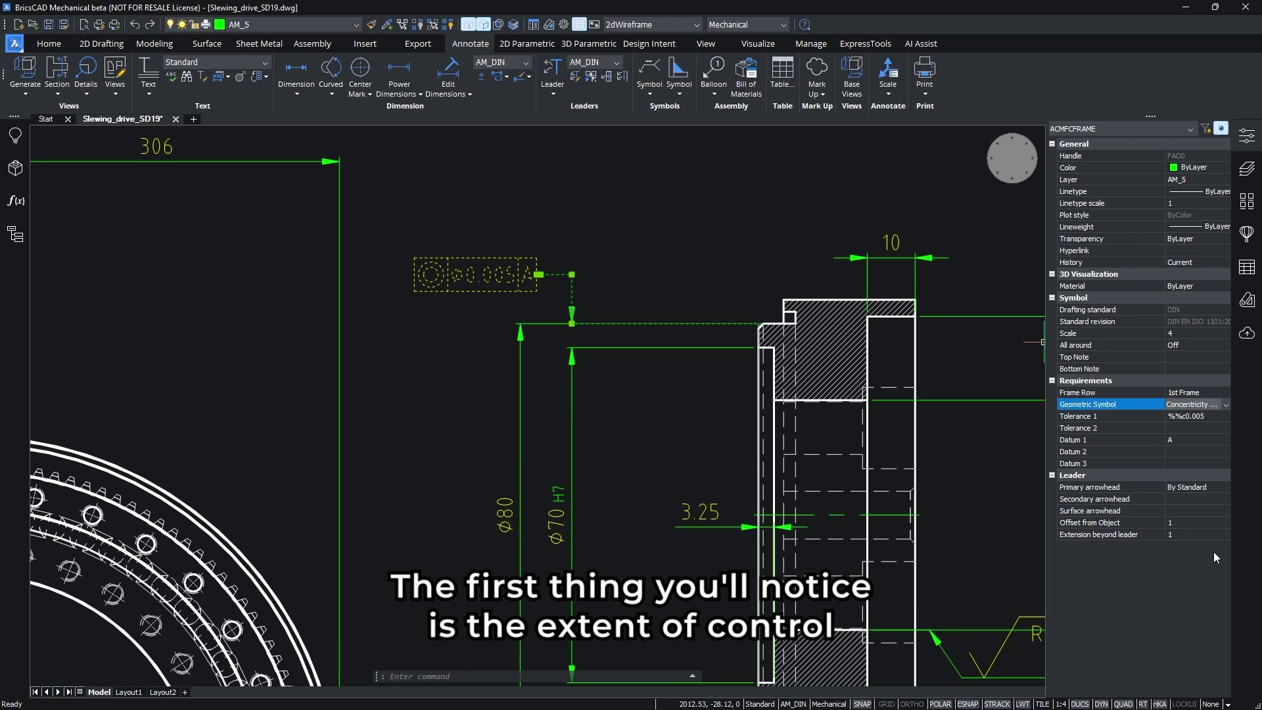
{"action": "key", "text": "Escape"}
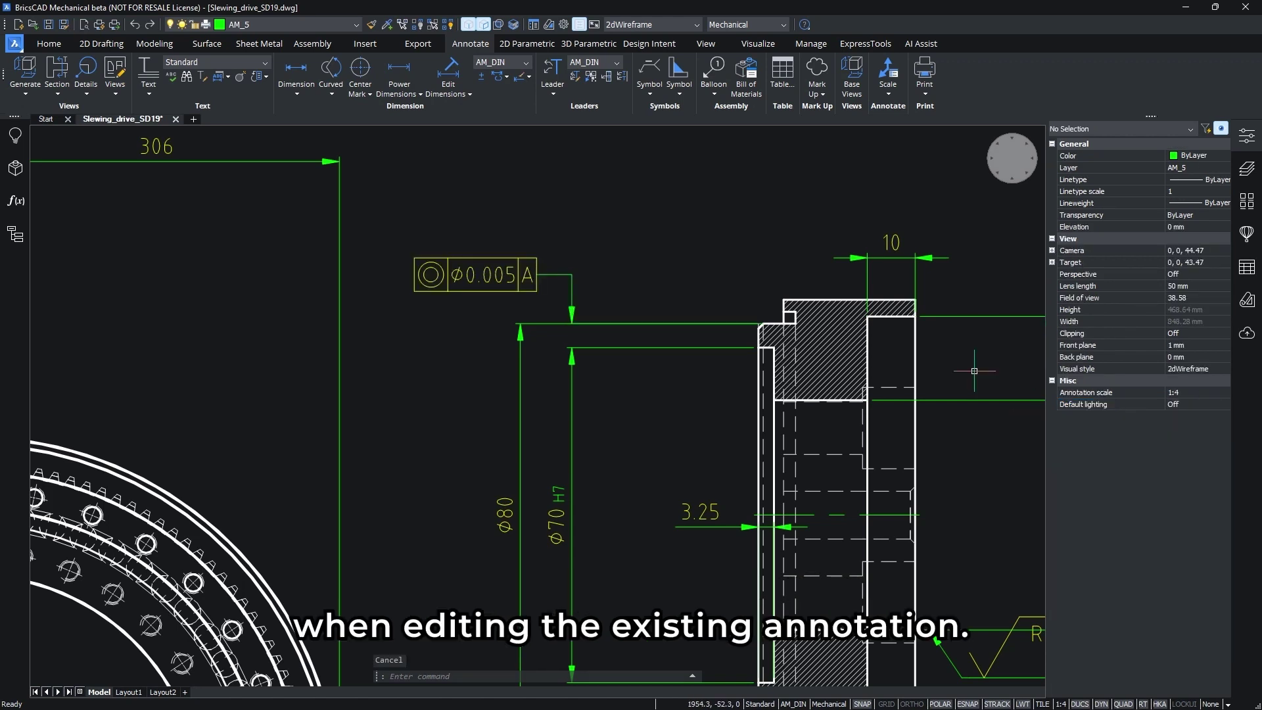
Set the Ra 6,3 surface symbol to Ra 0,8 and move it higher up.
{"action": "scroll", "coordinate": [974, 371], "scroll_direction": "down", "scroll_amount": 3}
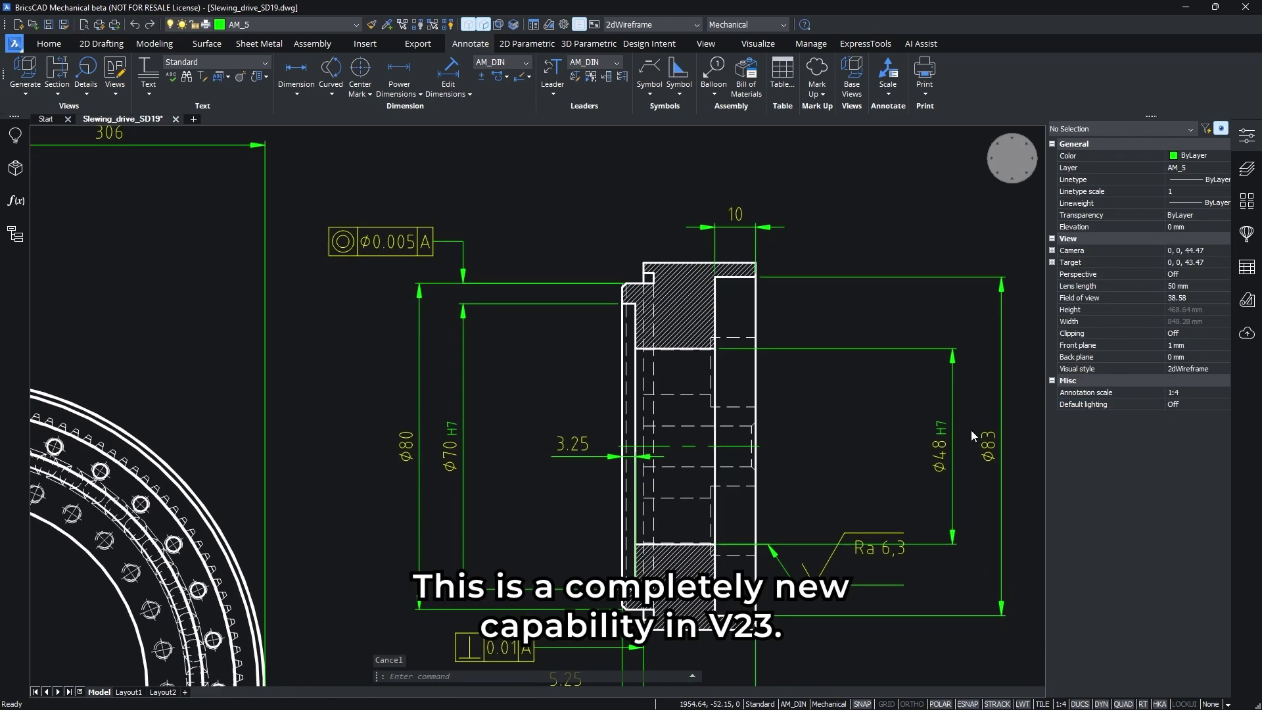
{"action": "middle_click_drag", "start_coordinate": [971, 430], "coordinate": [925, 375]}
{"action": "left_click", "coordinate": [830, 488]}
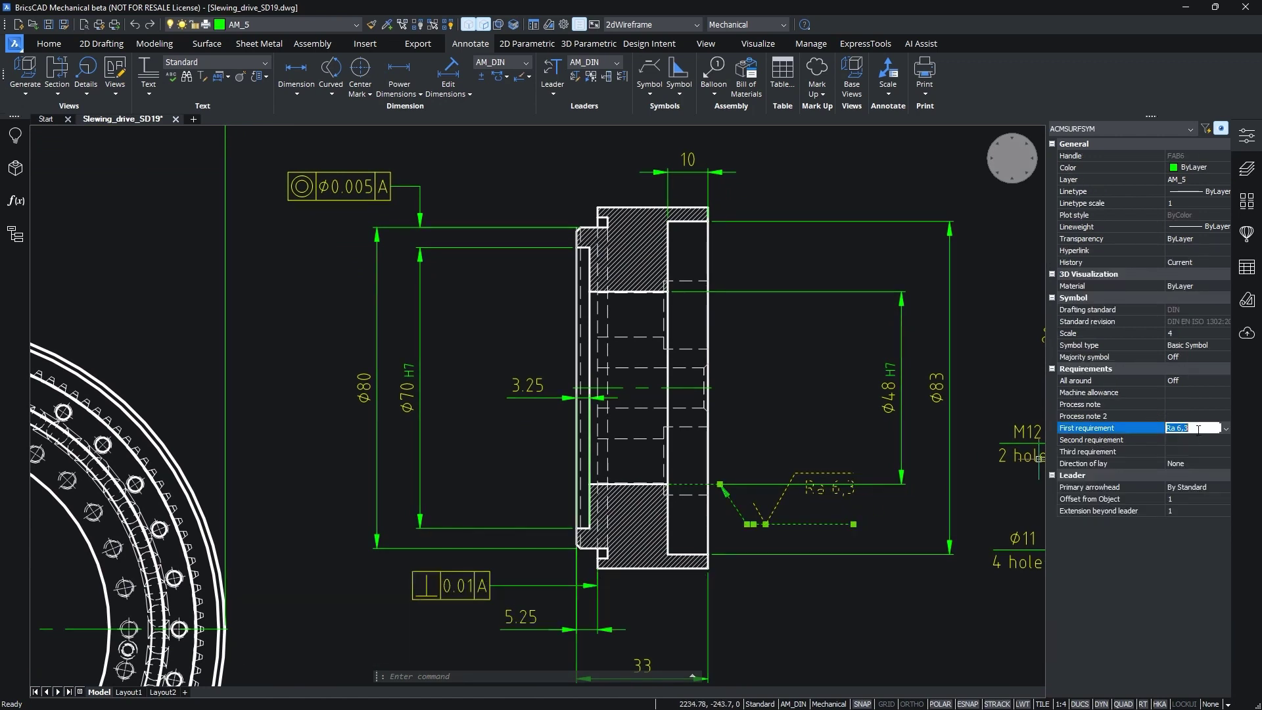
{"action": "left_click", "coordinate": [1226, 428]}
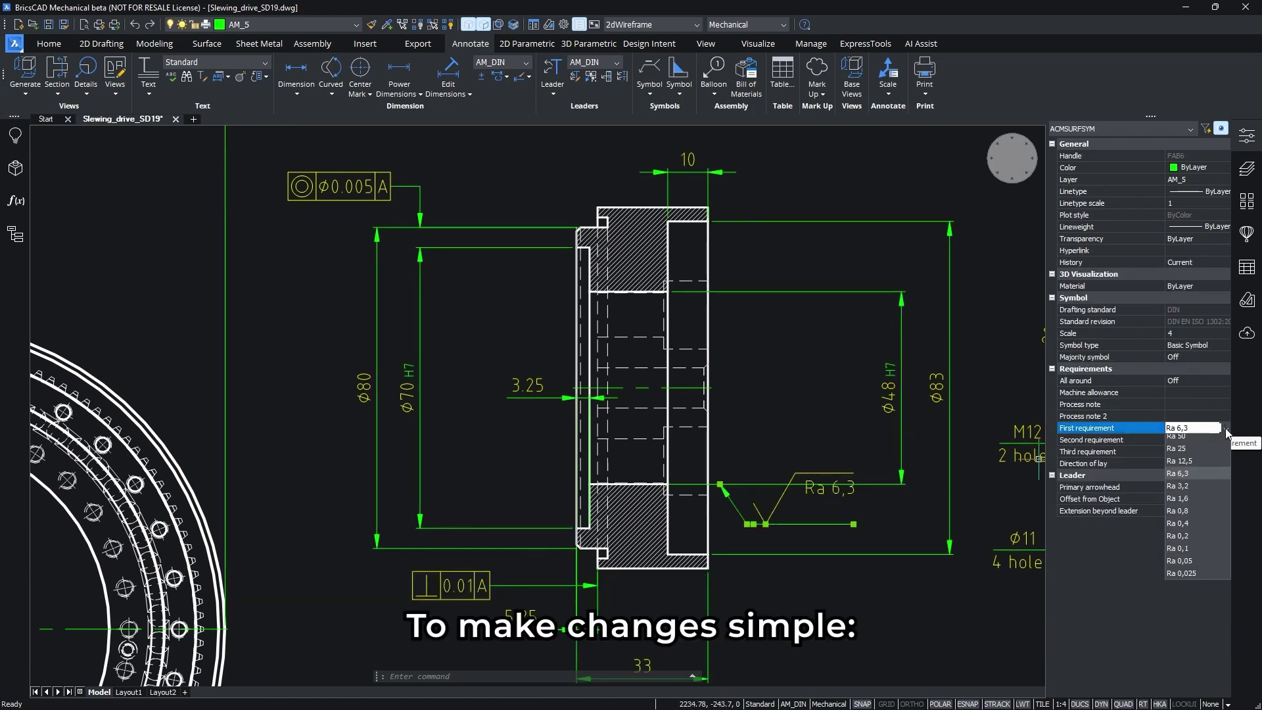
{"action": "left_click", "coordinate": [1205, 519]}
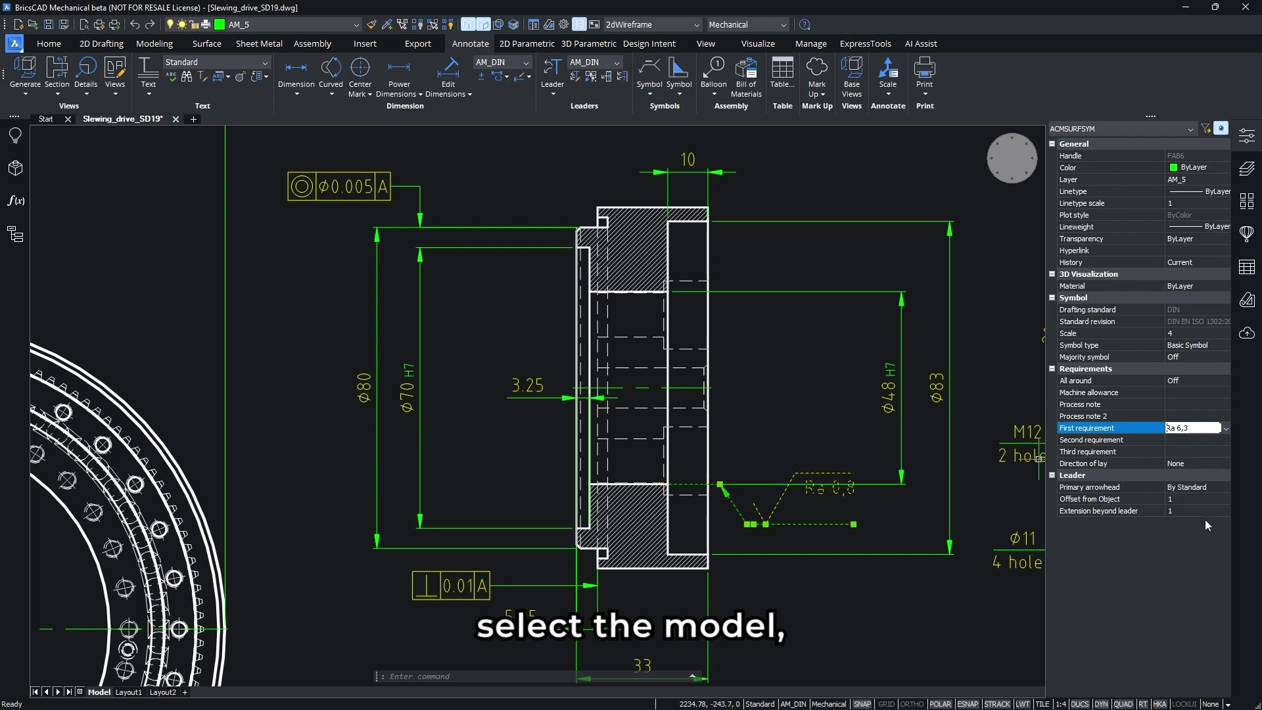
{"action": "left_click", "coordinate": [750, 524]}
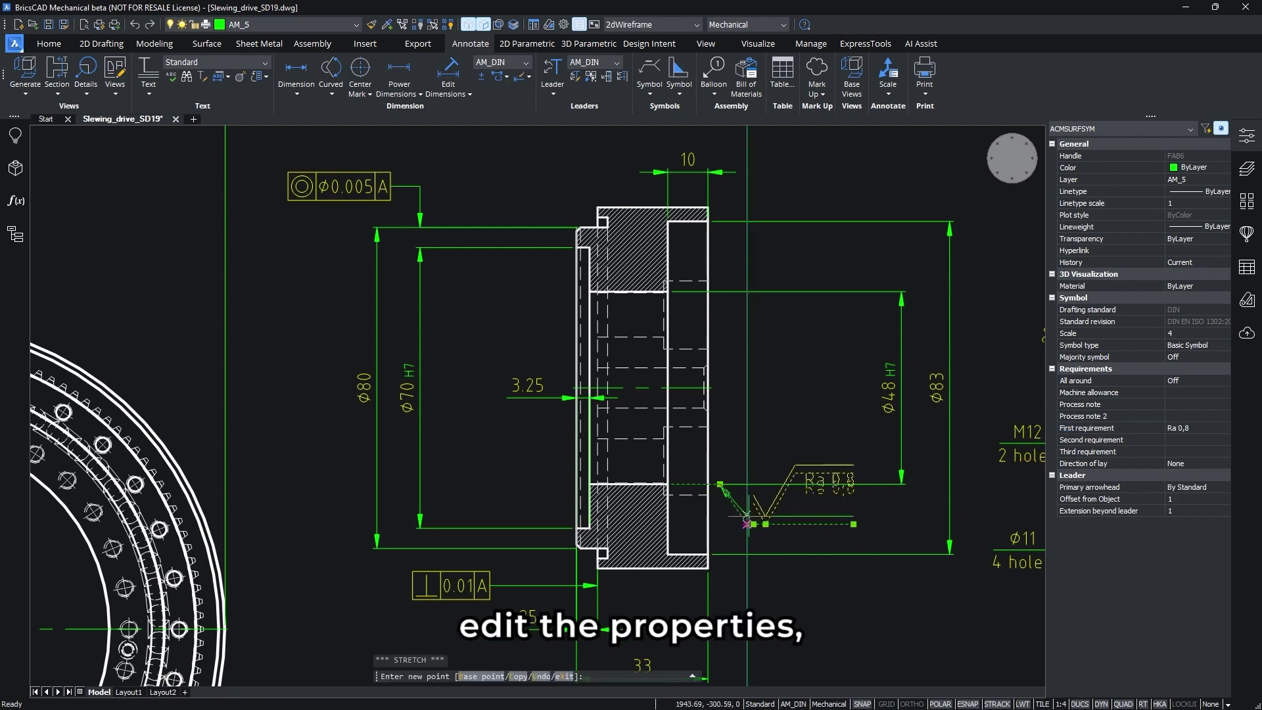
{"action": "left_click", "coordinate": [752, 445]}
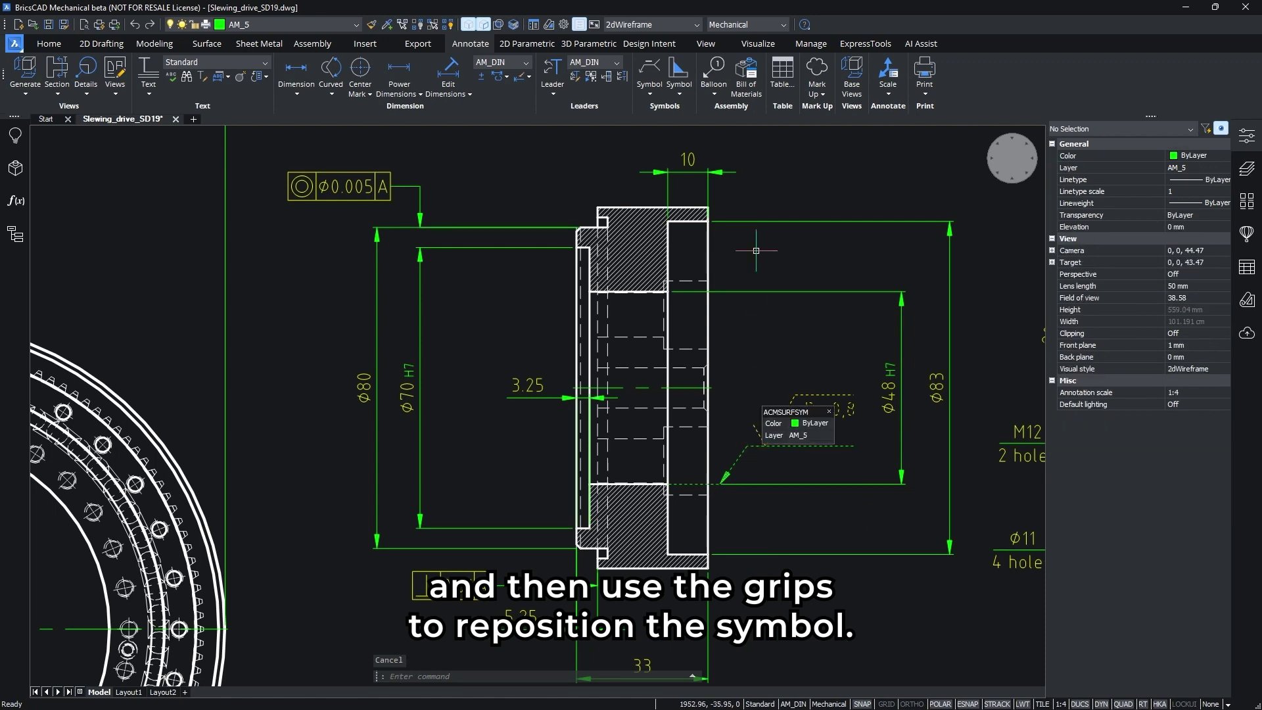
{"action": "key", "text": "Escape"}
Place a new surface texture symbol leadered to the hatched section's upper-left corner.
{"action": "left_click", "coordinate": [653, 95]}
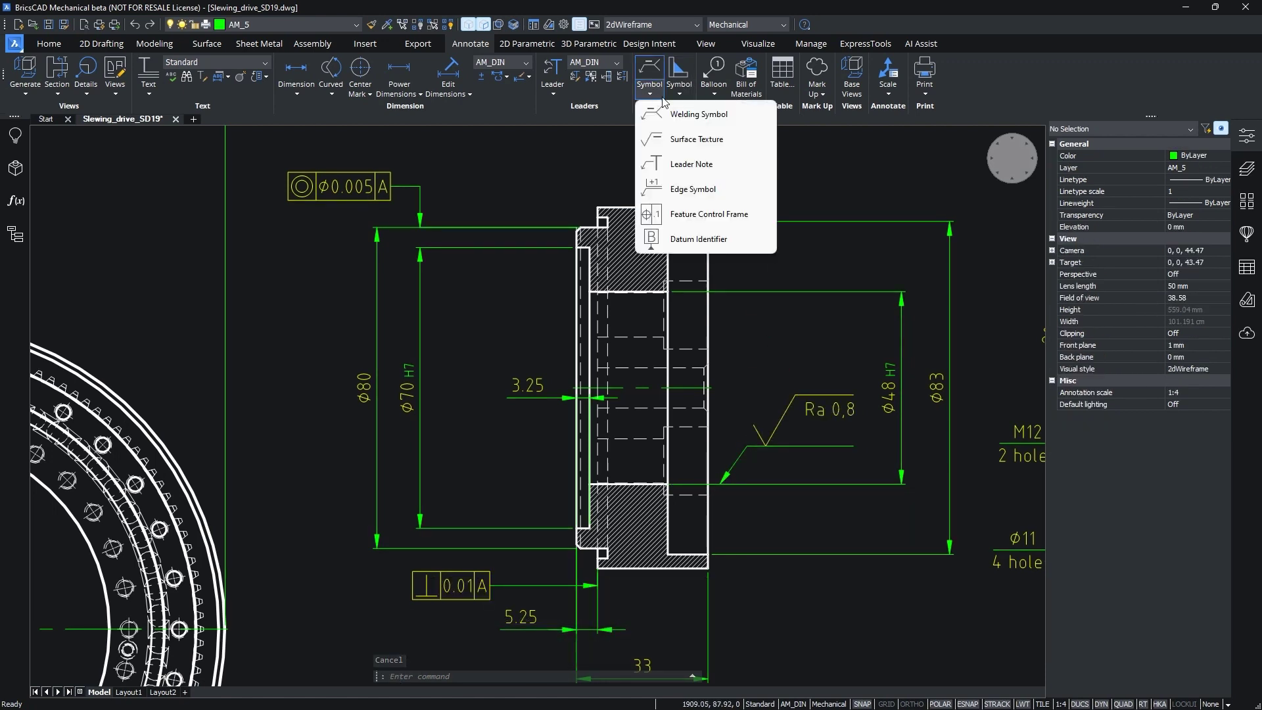
{"action": "left_click", "coordinate": [649, 139]}
{"action": "scroll", "coordinate": [622, 138], "scroll_direction": "up", "scroll_amount": 3}
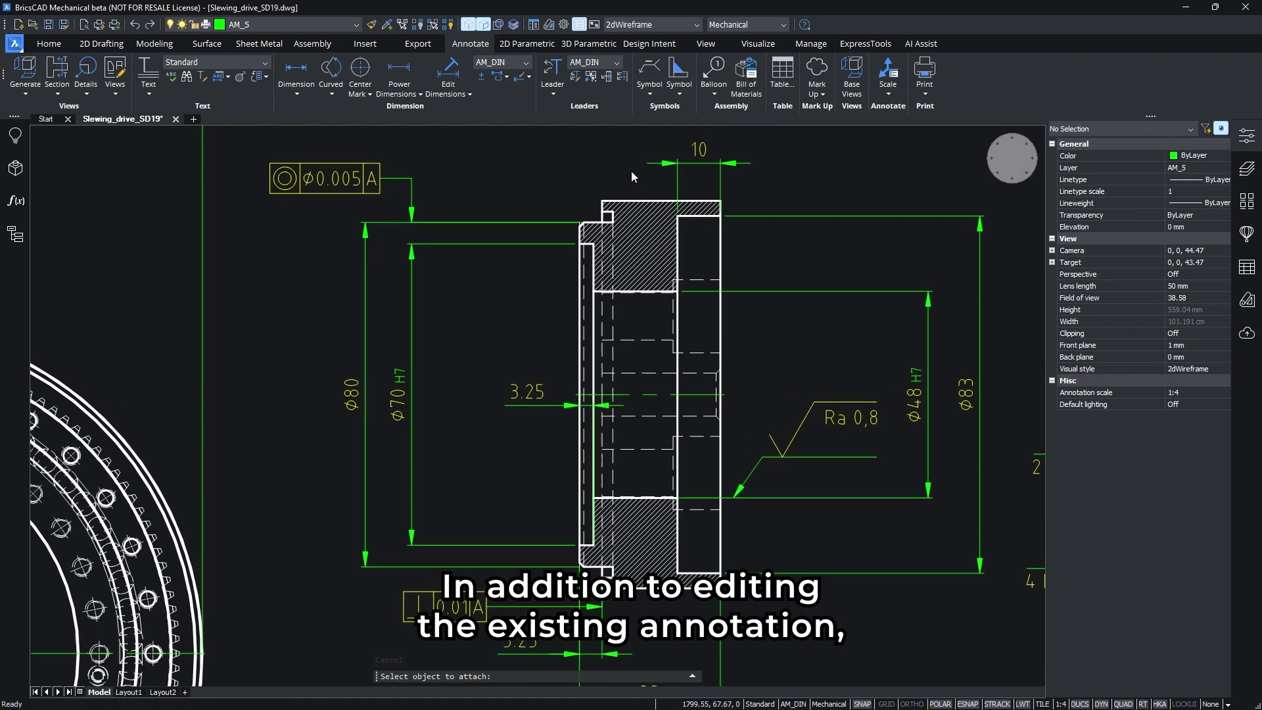
{"action": "scroll", "coordinate": [633, 215], "scroll_direction": "up", "scroll_amount": 3}
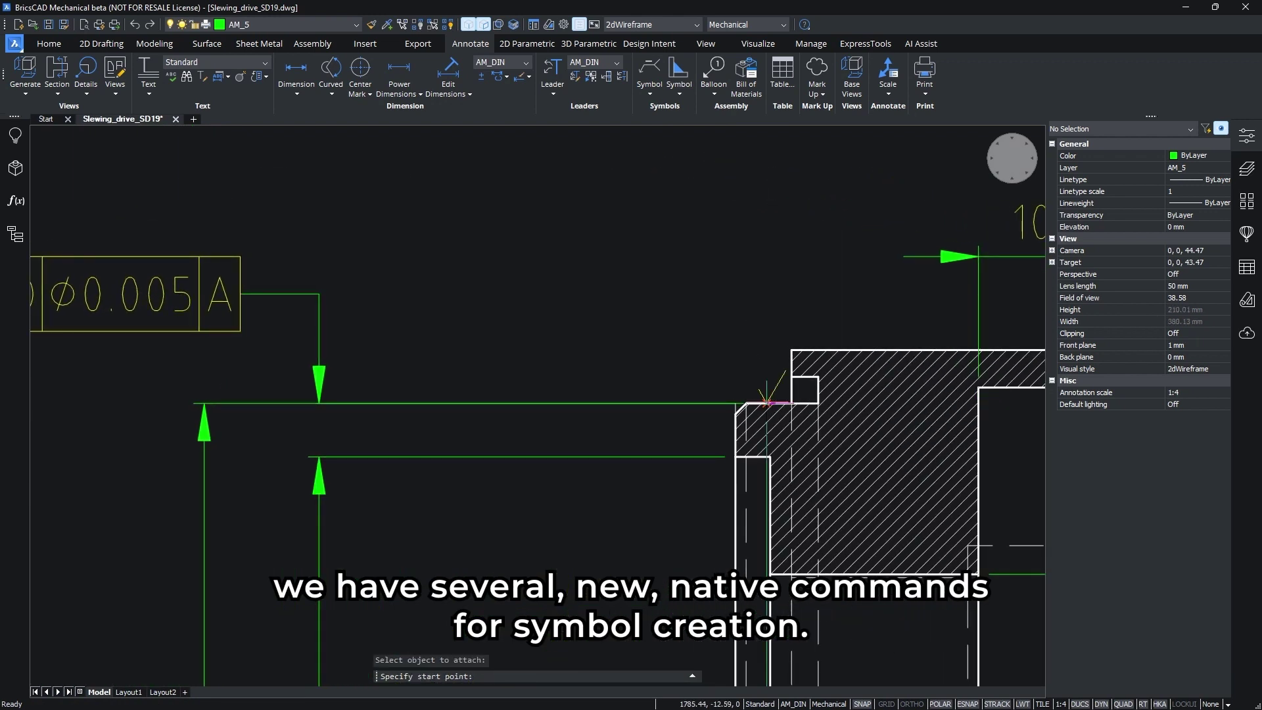
{"action": "left_click", "coordinate": [713, 285]}
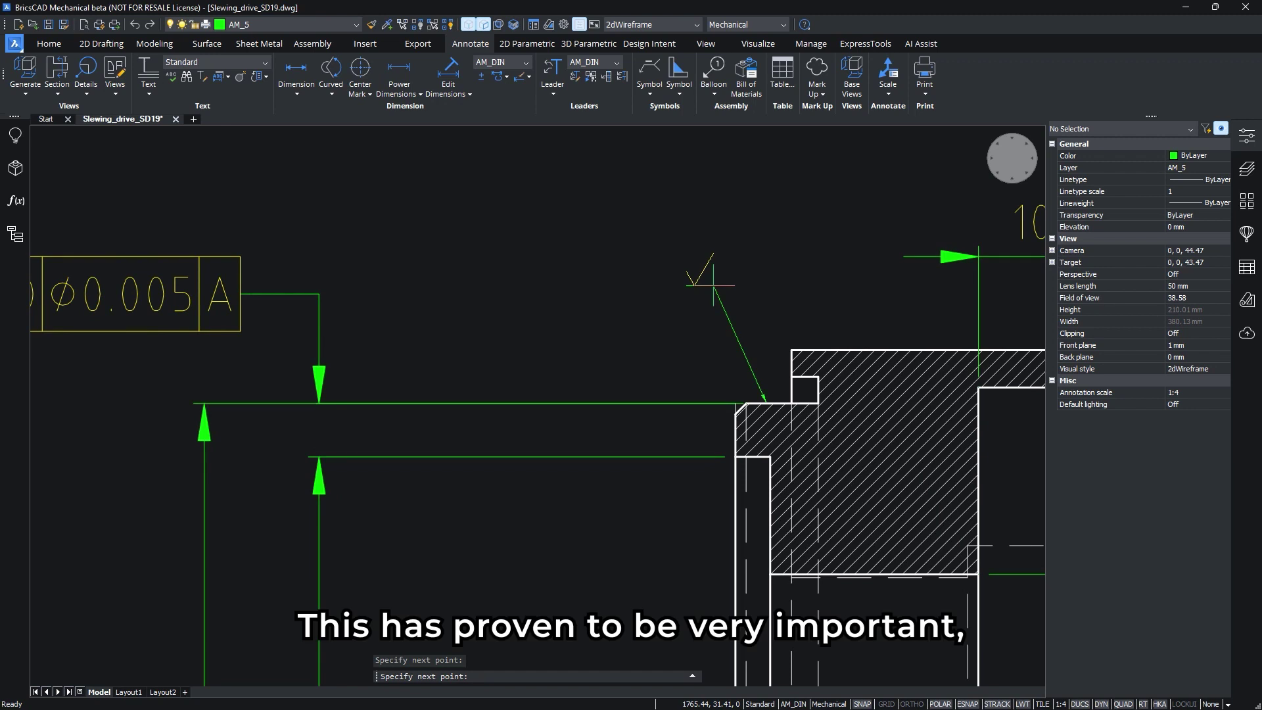
{"action": "key", "text": "Return"}
Give the new surface symbol scale 4 and roughness Ra 1,6.
{"action": "left_click", "coordinate": [1029, 399]}
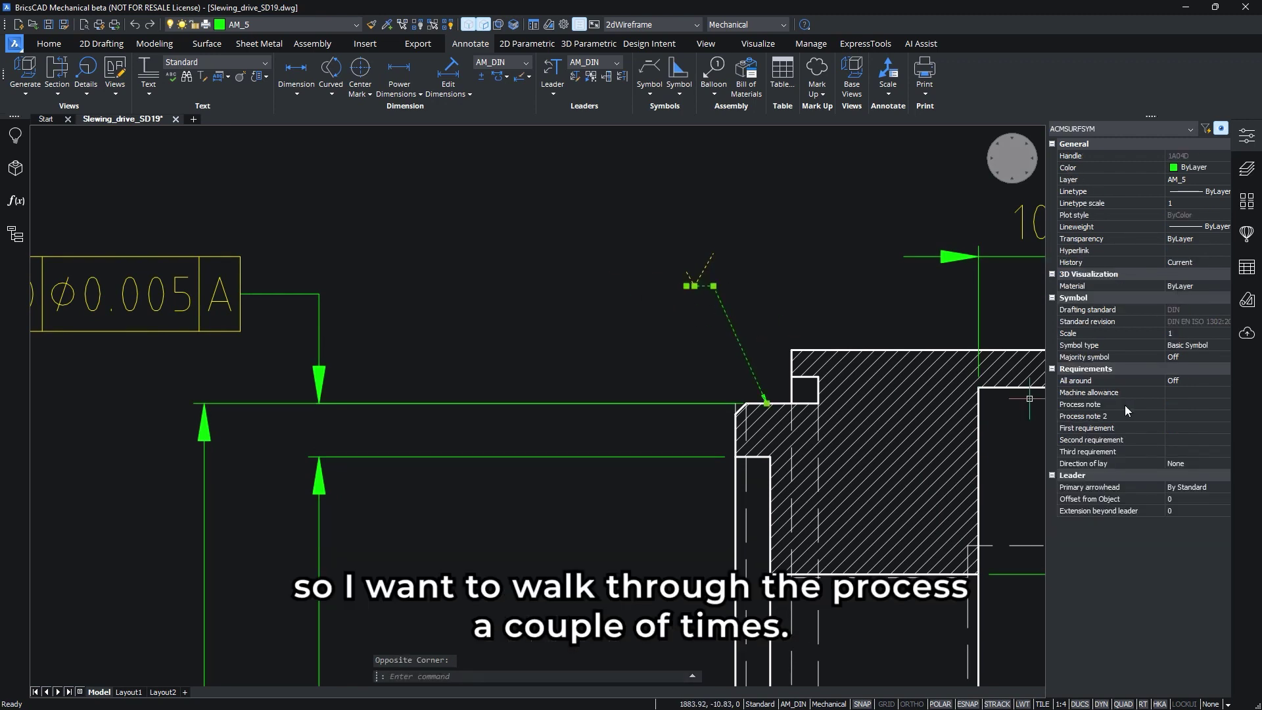
{"action": "left_click", "coordinate": [1173, 334]}
{"action": "type", "text": "4"}
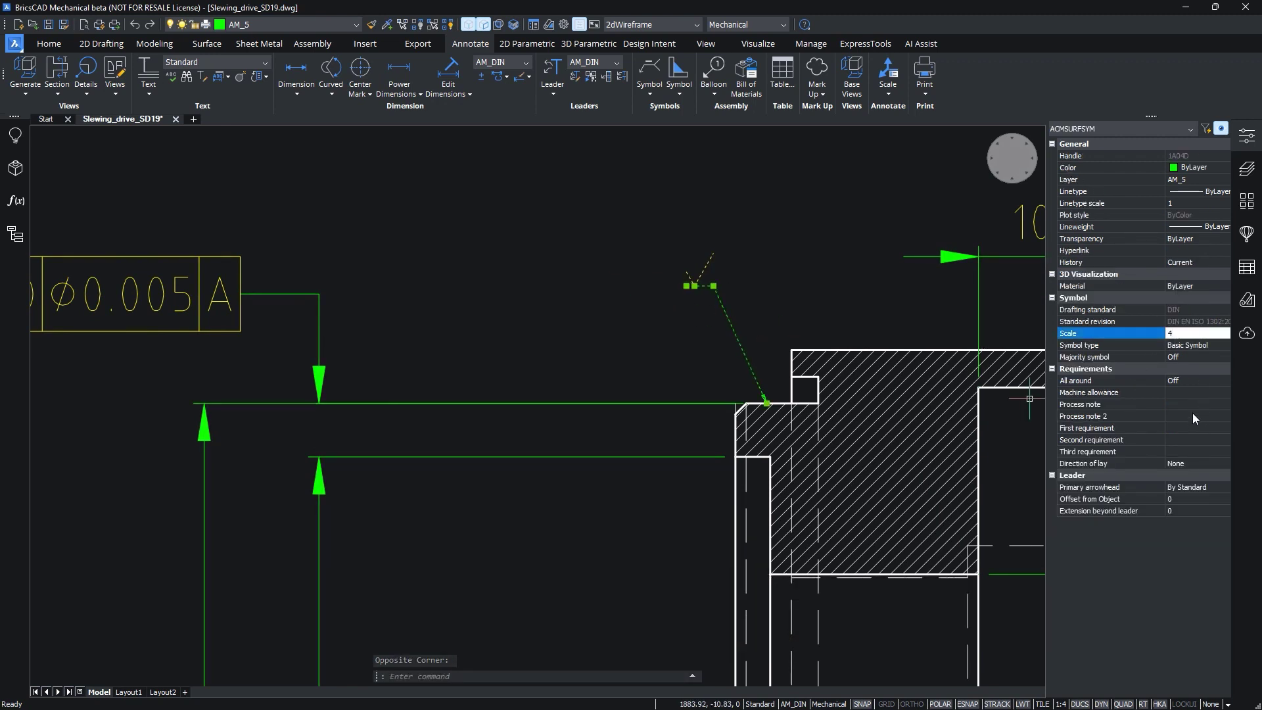
{"action": "left_click", "coordinate": [1206, 428]}
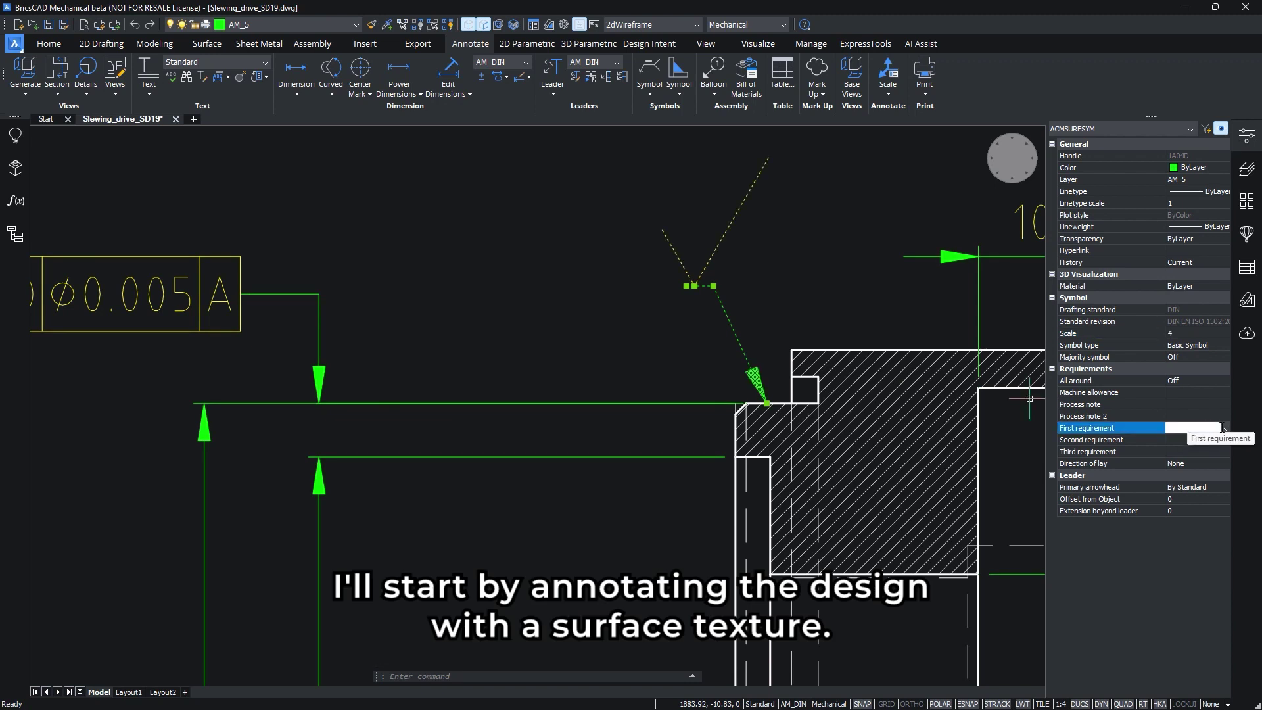
{"action": "left_click", "coordinate": [1226, 428]}
{"action": "left_click", "coordinate": [1190, 503]}
{"action": "key", "text": "Escape"}
{"action": "key", "text": "Escape"}
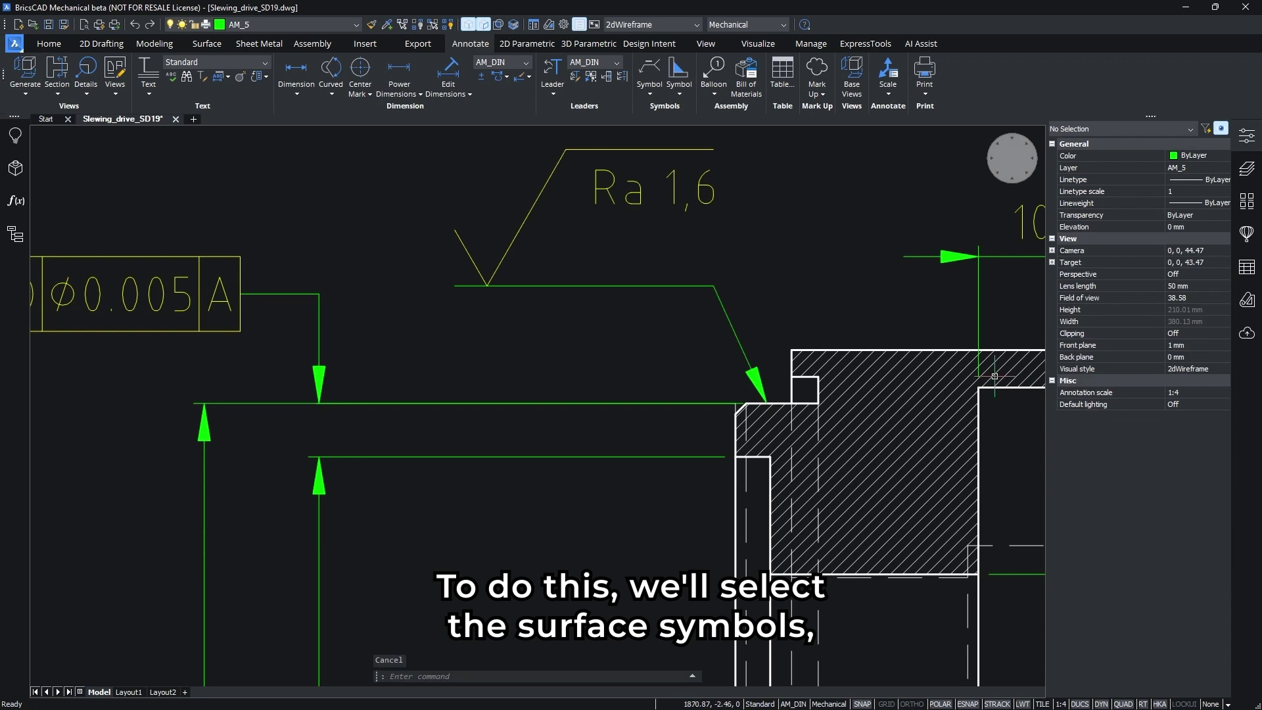
{"action": "scroll", "coordinate": [895, 288], "scroll_direction": "down", "scroll_amount": 3}
{"action": "scroll", "coordinate": [847, 294], "scroll_direction": "up", "scroll_amount": 2}
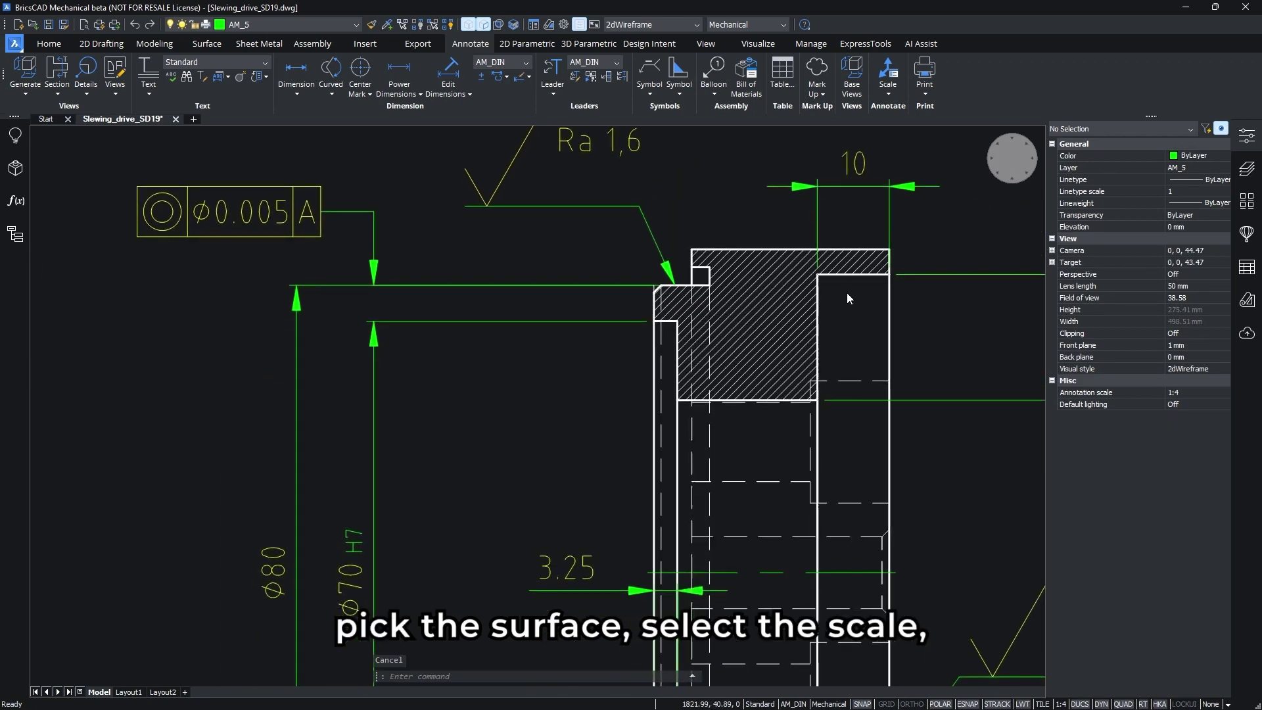
Attach a datum identifier lettered A to the hatched part's edge with a leader.
{"action": "left_click", "coordinate": [653, 99]}
{"action": "left_click", "coordinate": [665, 239]}
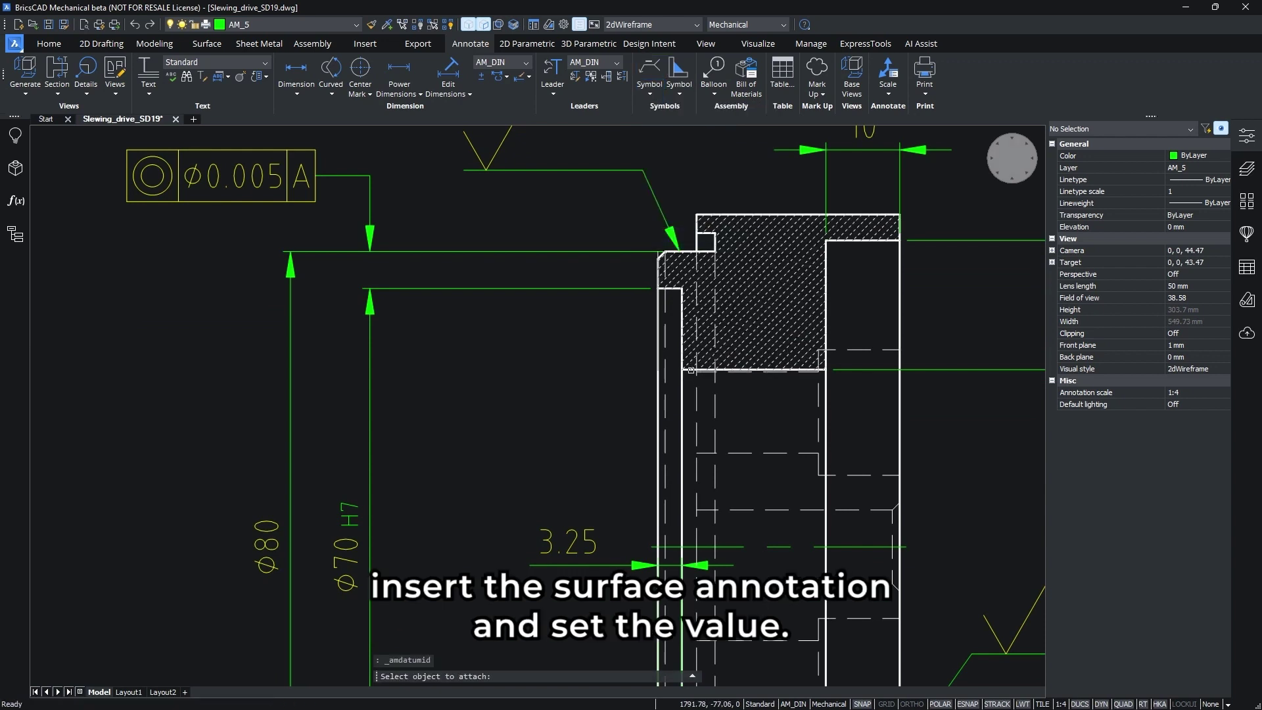
{"action": "scroll", "coordinate": [691, 370], "scroll_direction": "up", "scroll_amount": 4}
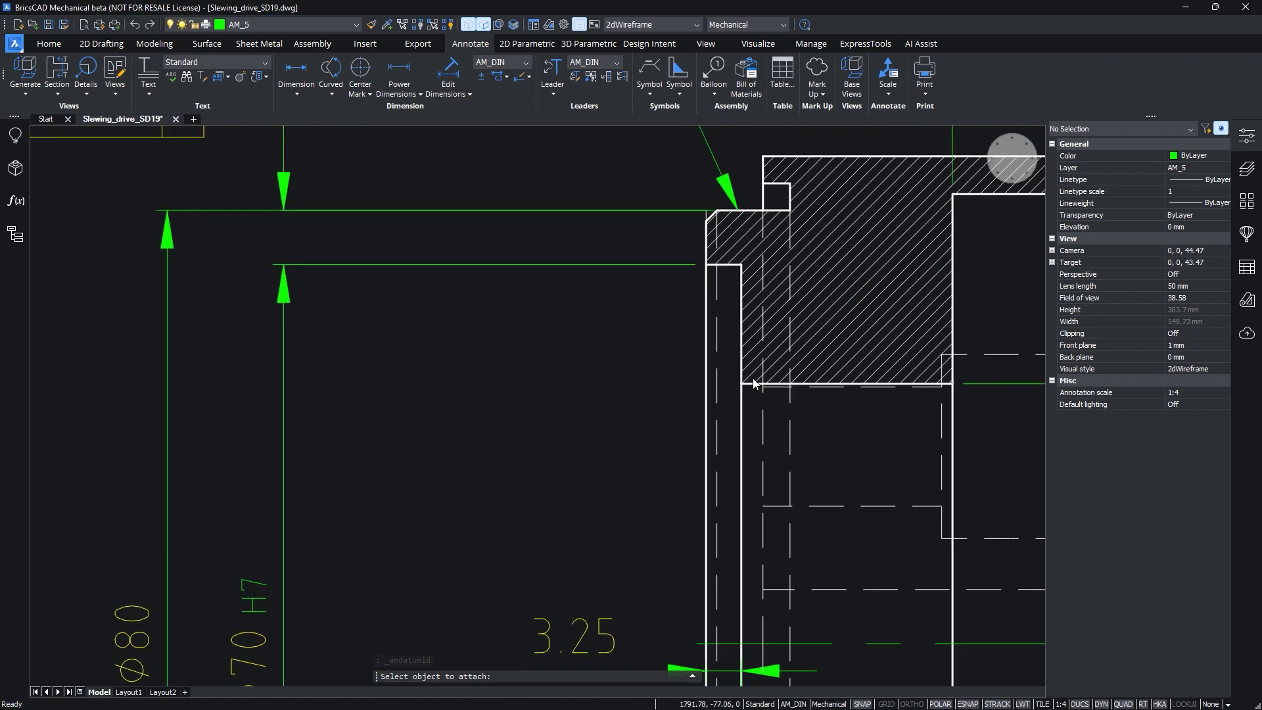
{"action": "left_click", "coordinate": [753, 394]}
{"action": "left_click", "coordinate": [758, 400]}
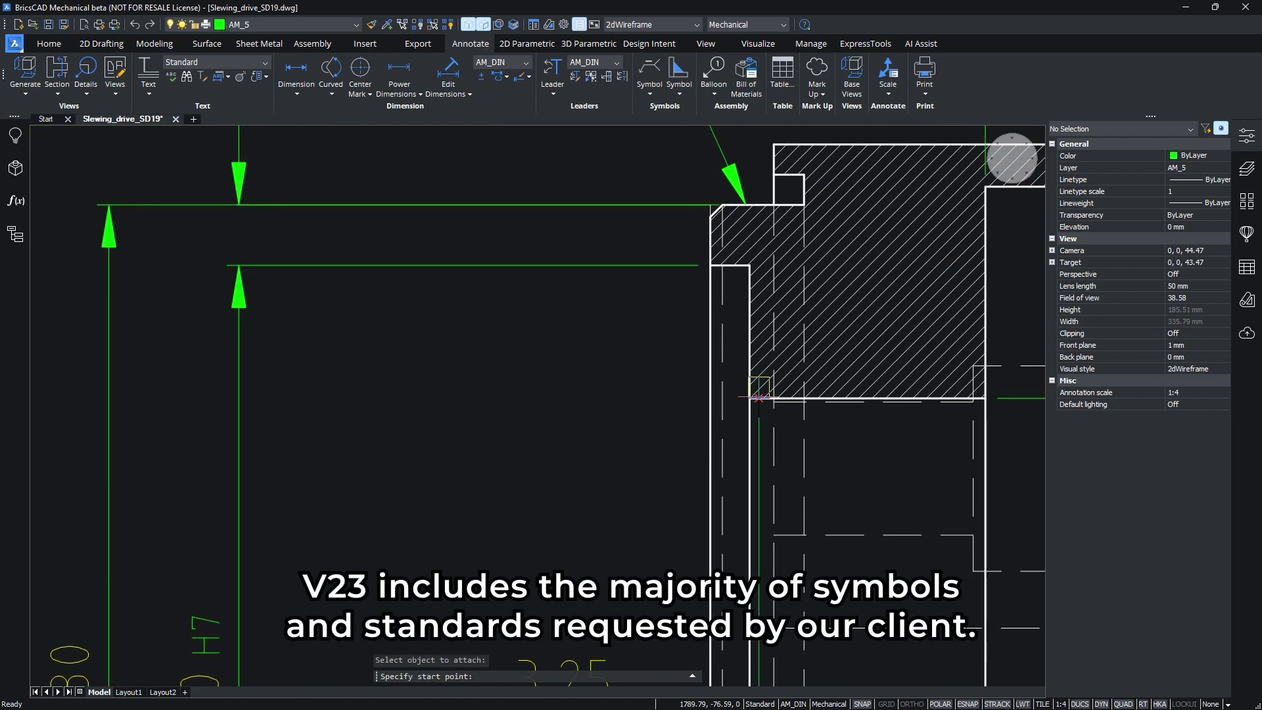
{"action": "left_click", "coordinate": [759, 460]}
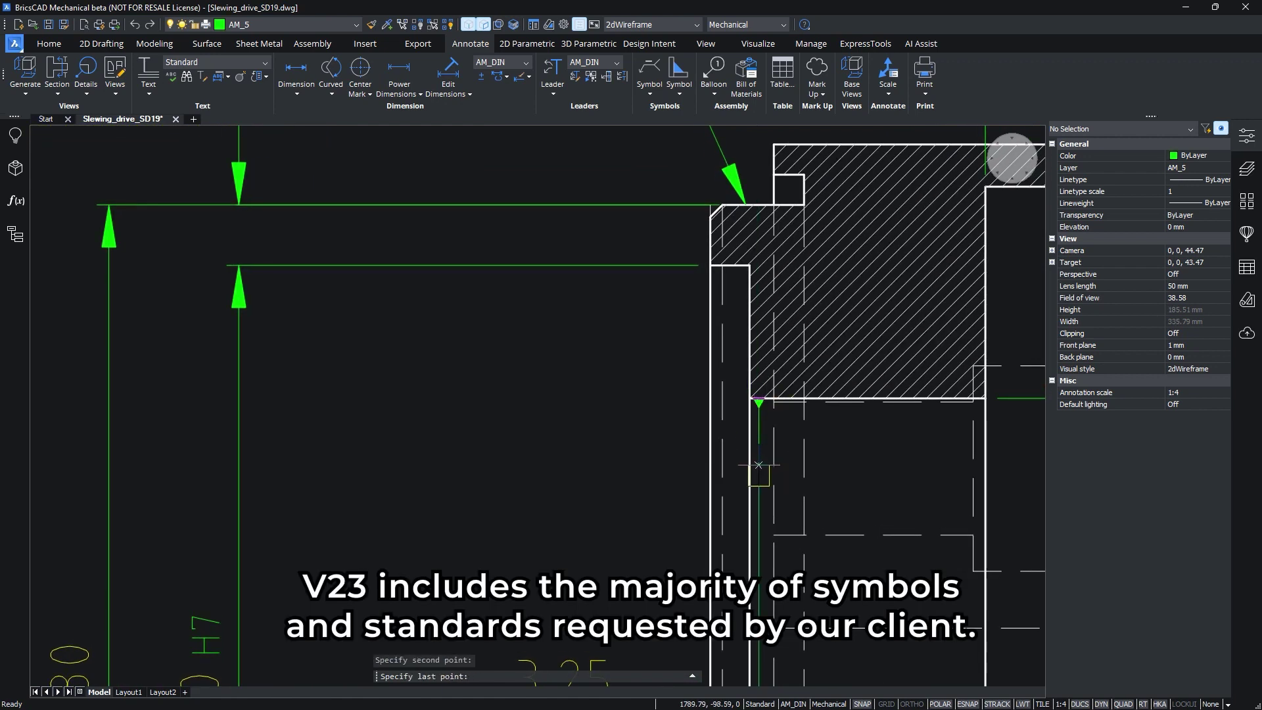
{"action": "left_click", "coordinate": [759, 477]}
{"action": "left_click", "coordinate": [467, 410]}
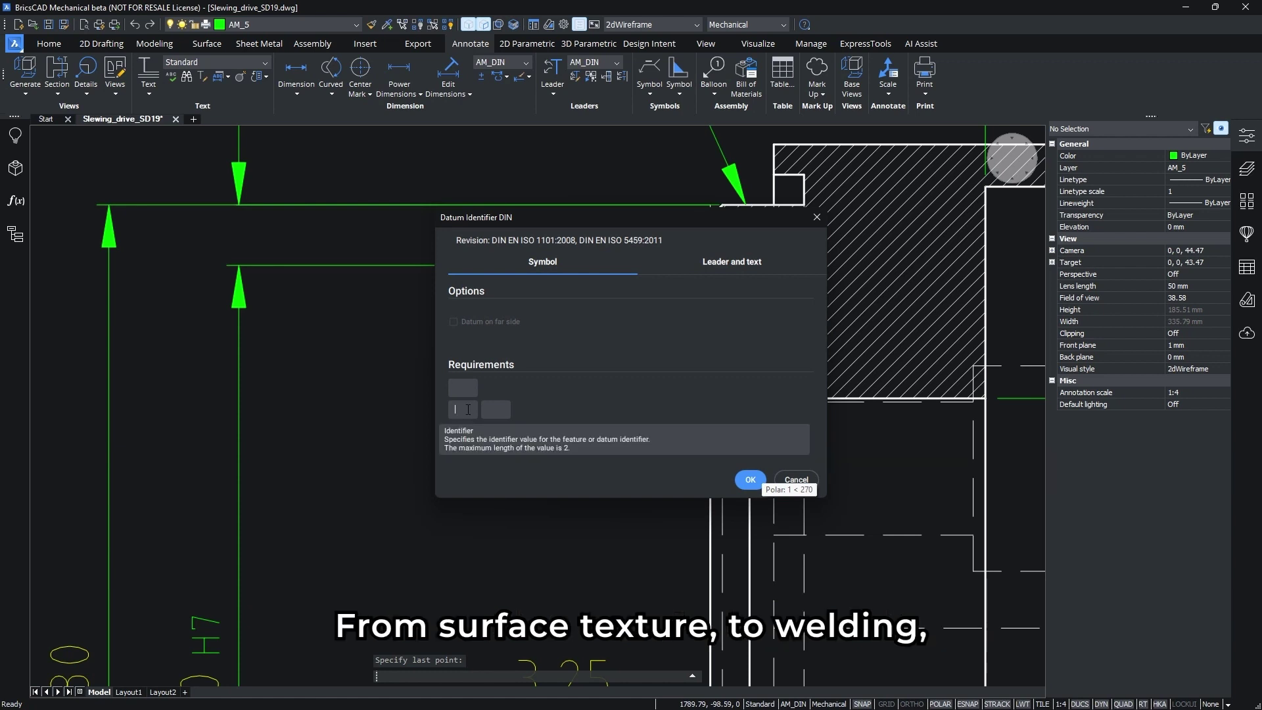
{"action": "type", "text": "A"}
{"action": "left_click", "coordinate": [747, 479]}
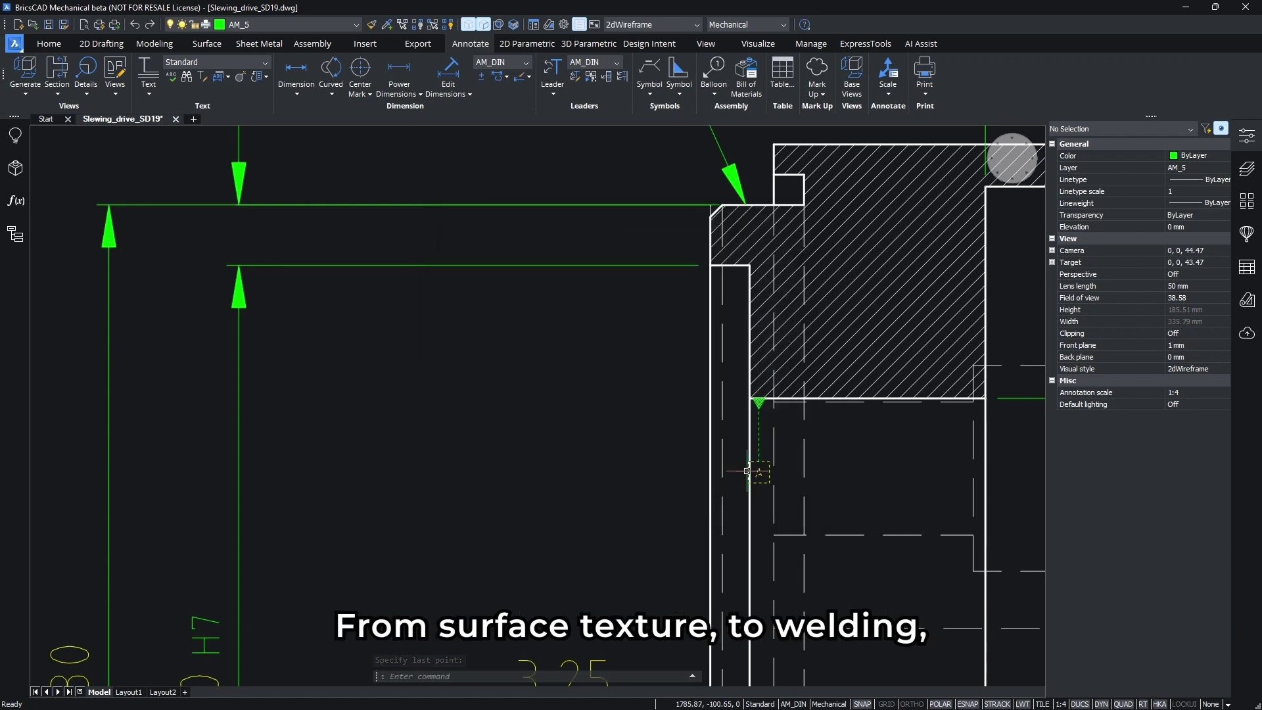
Set datum A's scale to 4 and reposition it above the 3.25 dimension.
{"action": "left_click", "coordinate": [761, 419]}
{"action": "left_click", "coordinate": [1186, 337]}
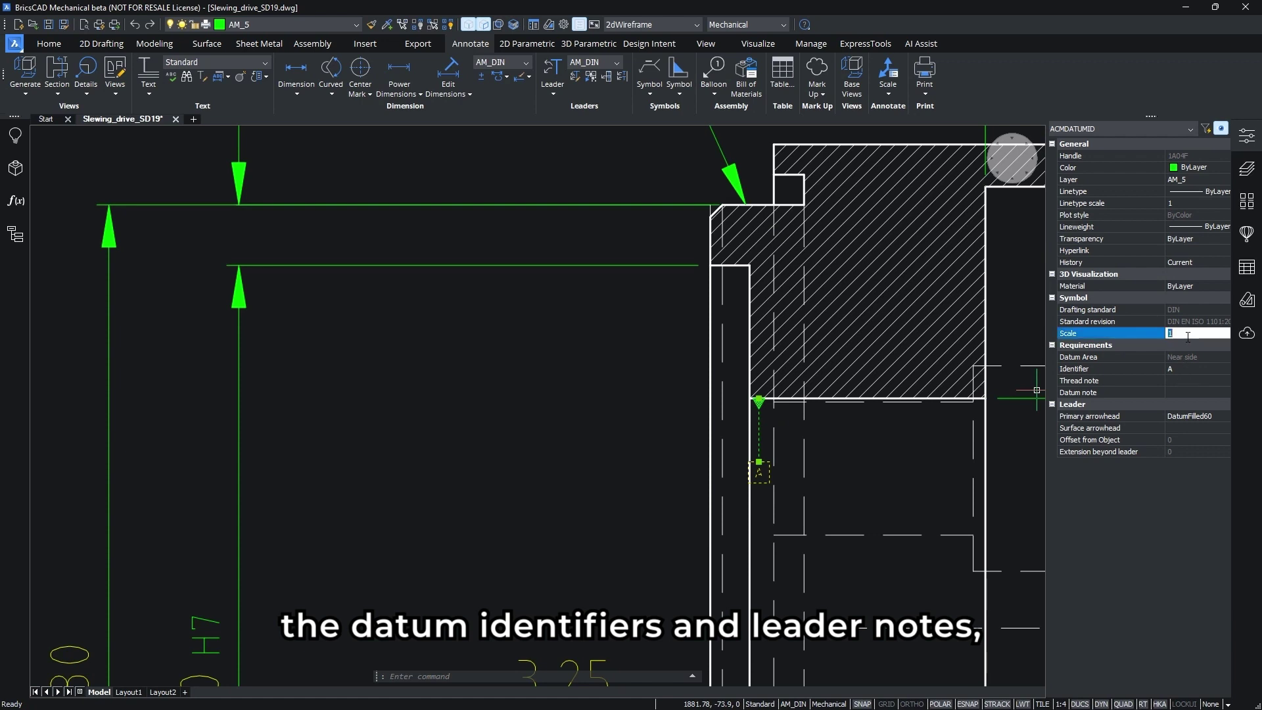
{"action": "key", "text": "Return"}
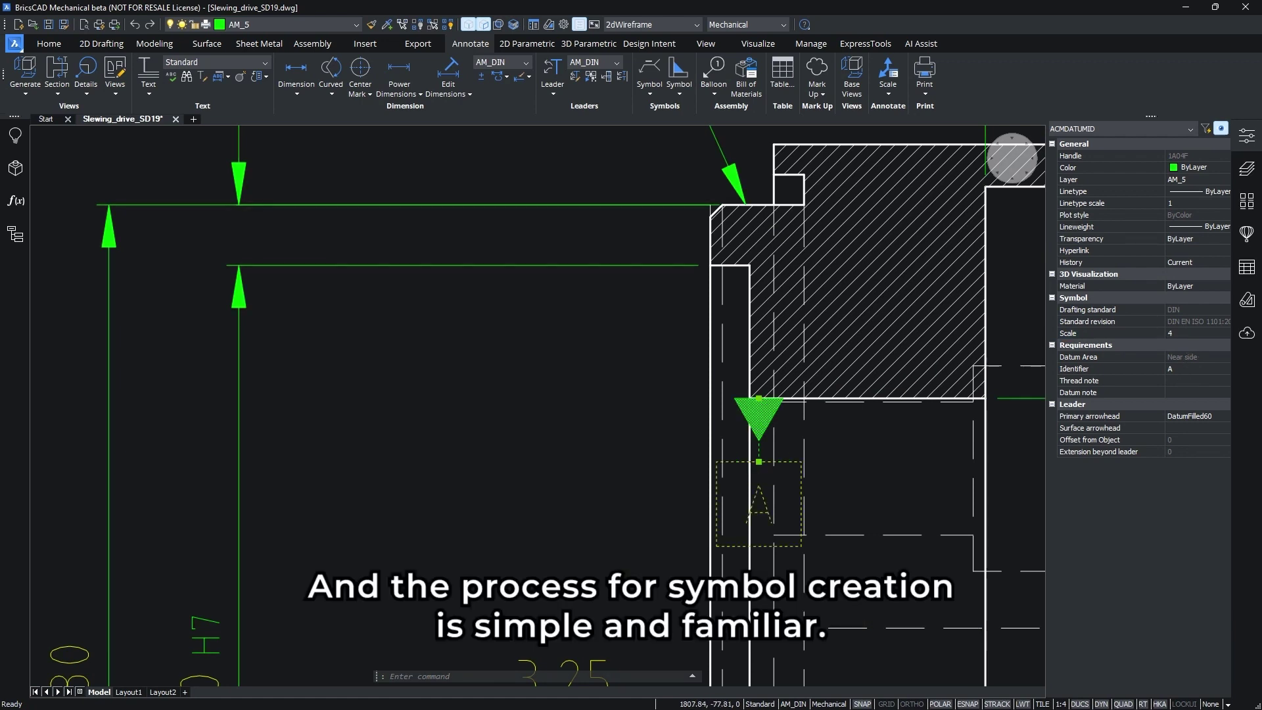
{"action": "left_click", "coordinate": [759, 399]}
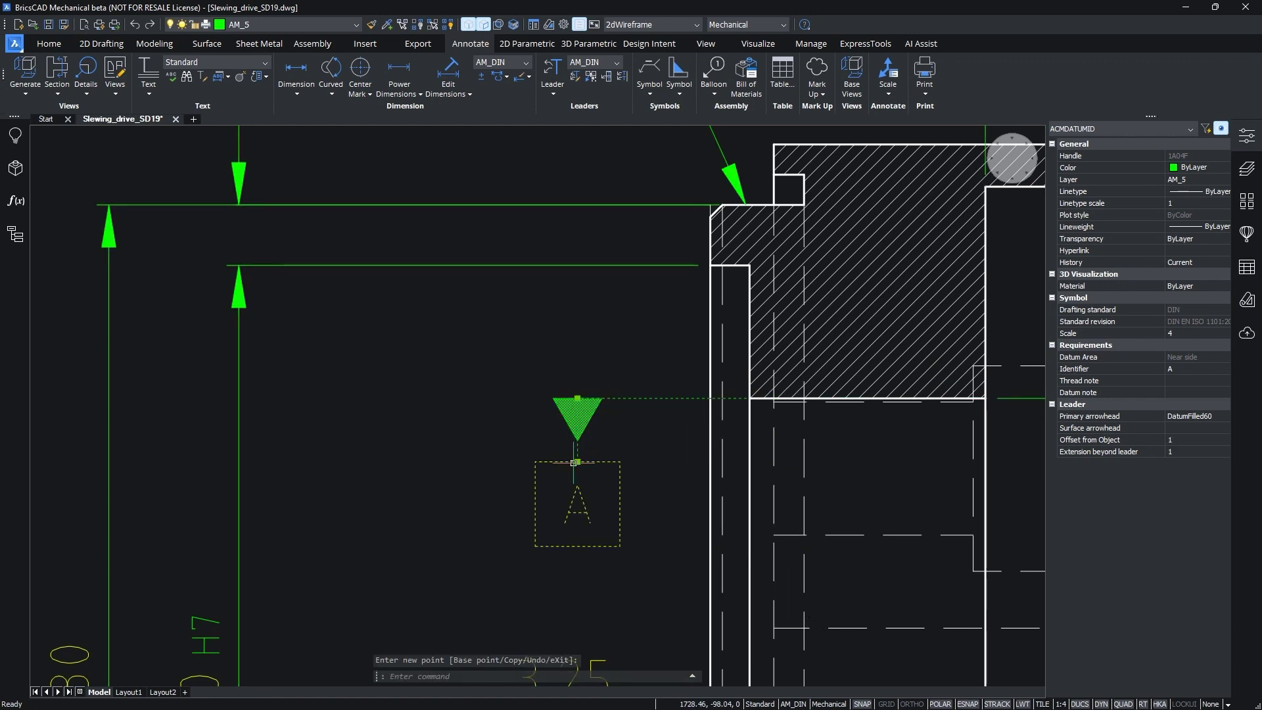
{"action": "left_click", "coordinate": [577, 461]}
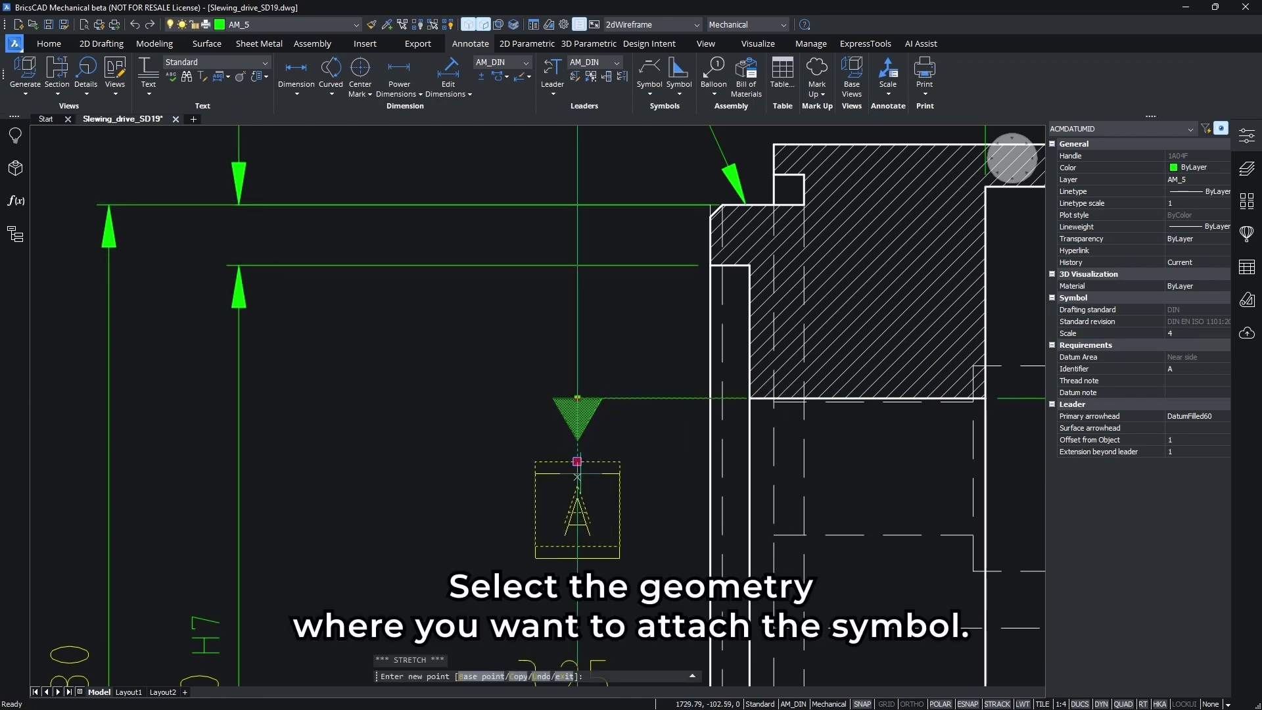
{"action": "left_click", "coordinate": [577, 538]}
{"action": "key", "text": "Escape"}
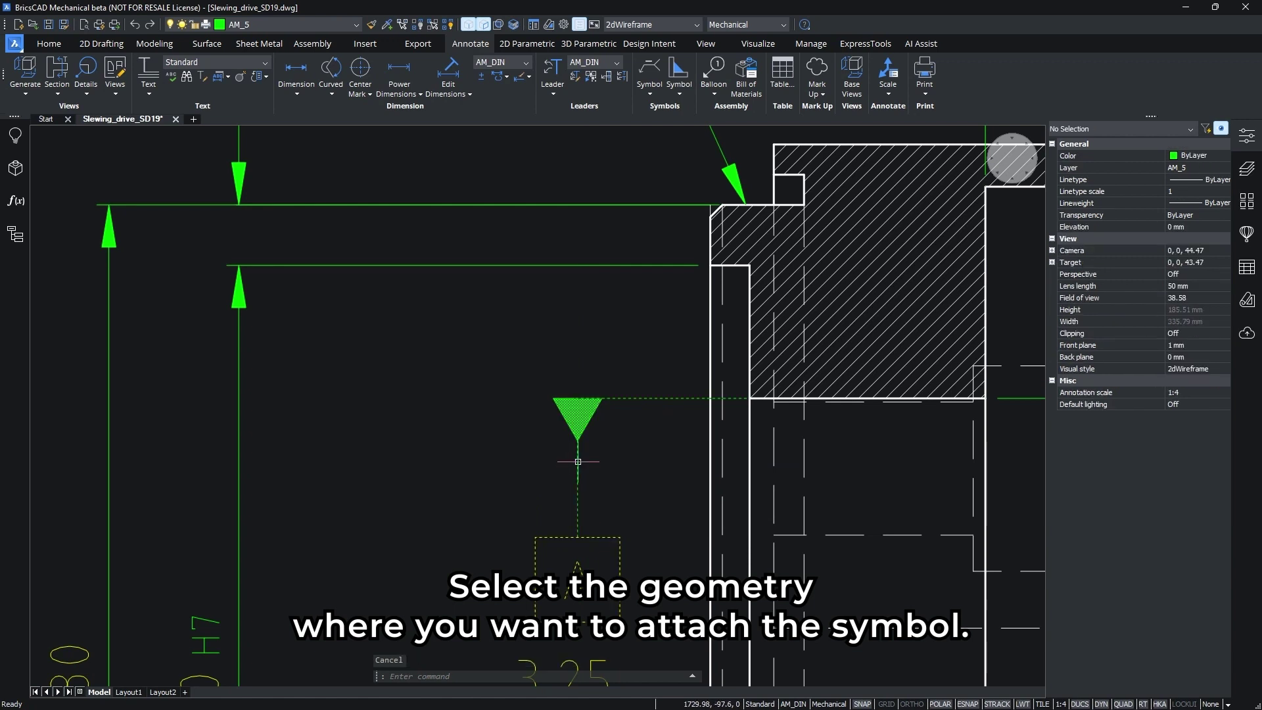
{"action": "scroll", "coordinate": [574, 448], "scroll_direction": "down", "scroll_amount": 3}
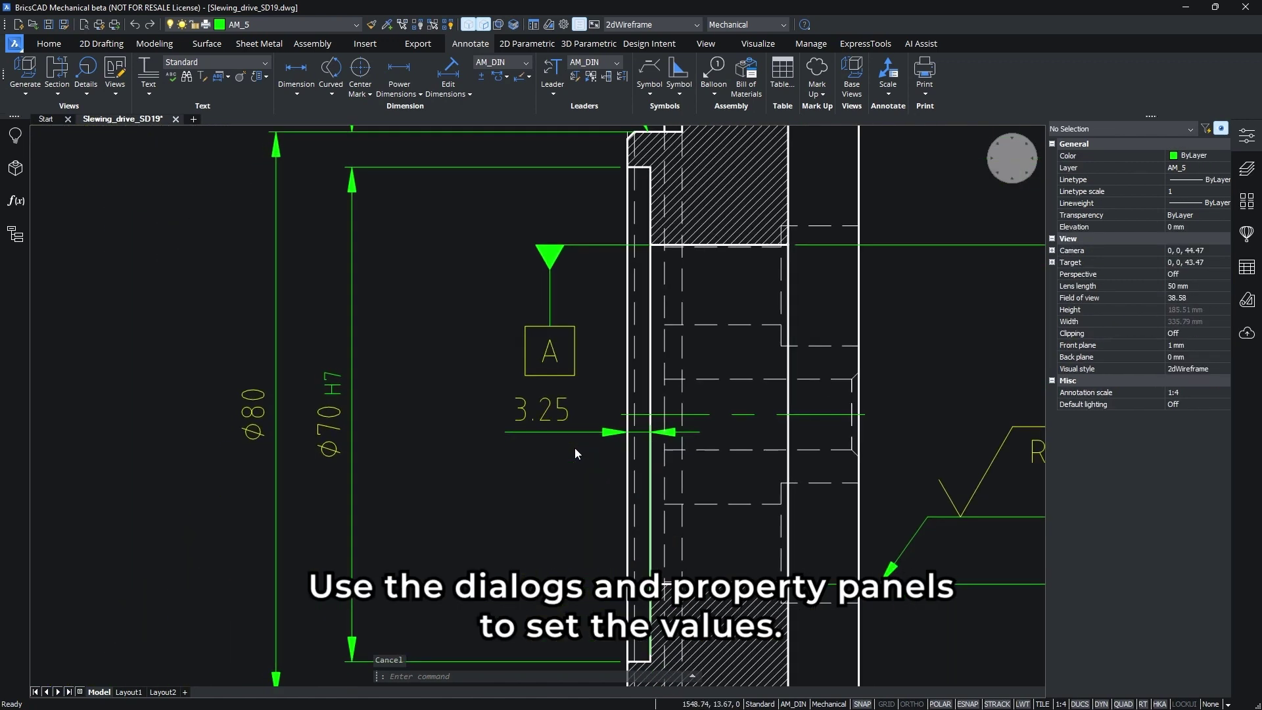
{"action": "scroll", "coordinate": [669, 372], "scroll_direction": "up", "scroll_amount": 3}
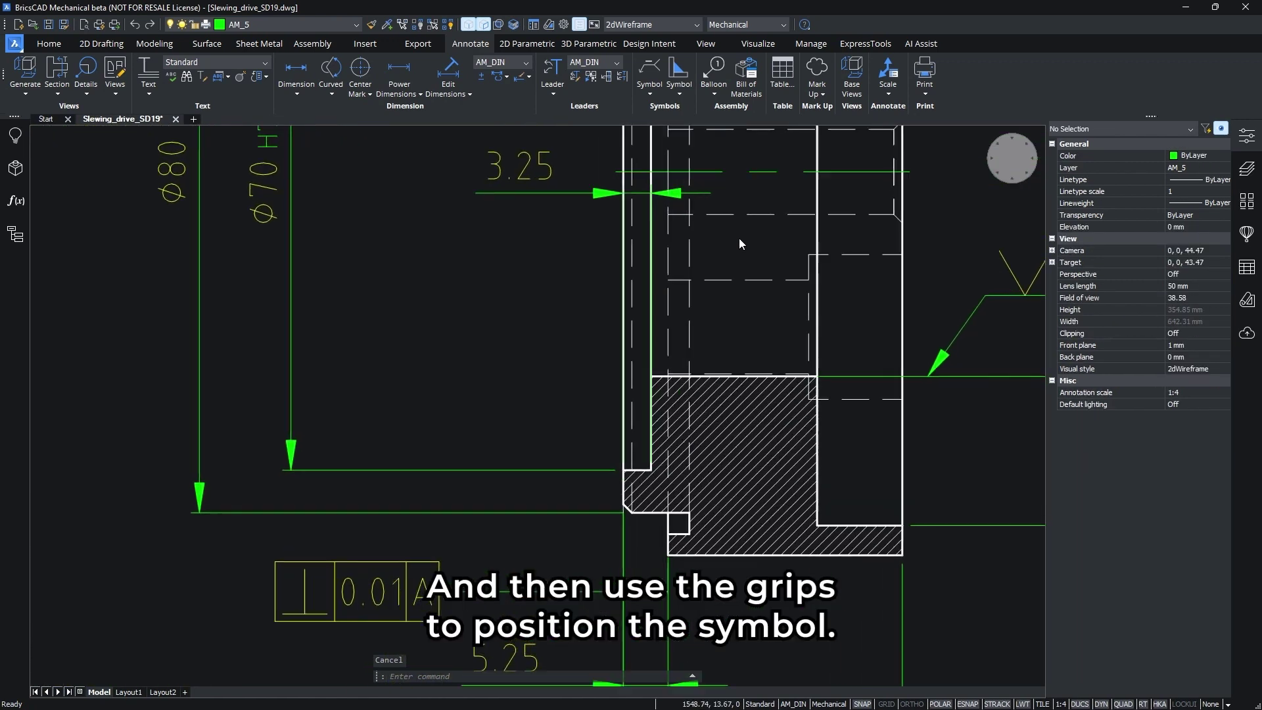
Add a feature control frame leadered to the top edge of the lower hatched section.
{"action": "left_click", "coordinate": [654, 82]}
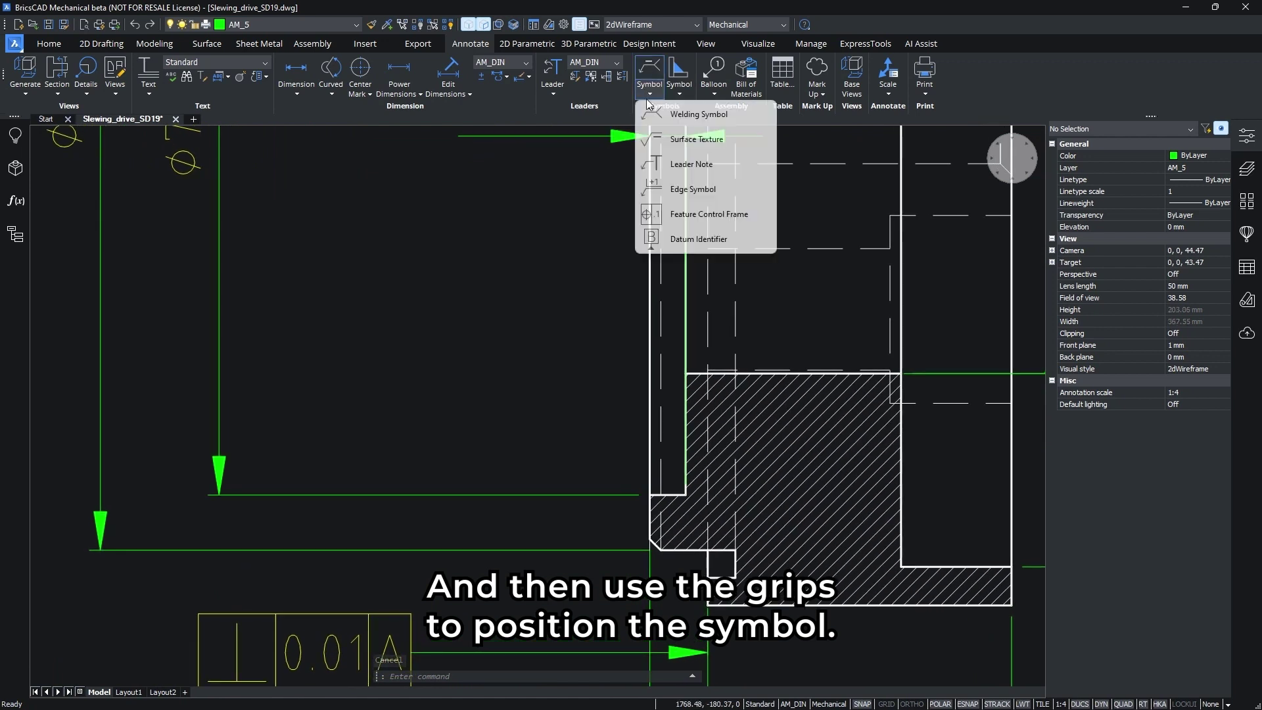
{"action": "left_click", "coordinate": [691, 211]}
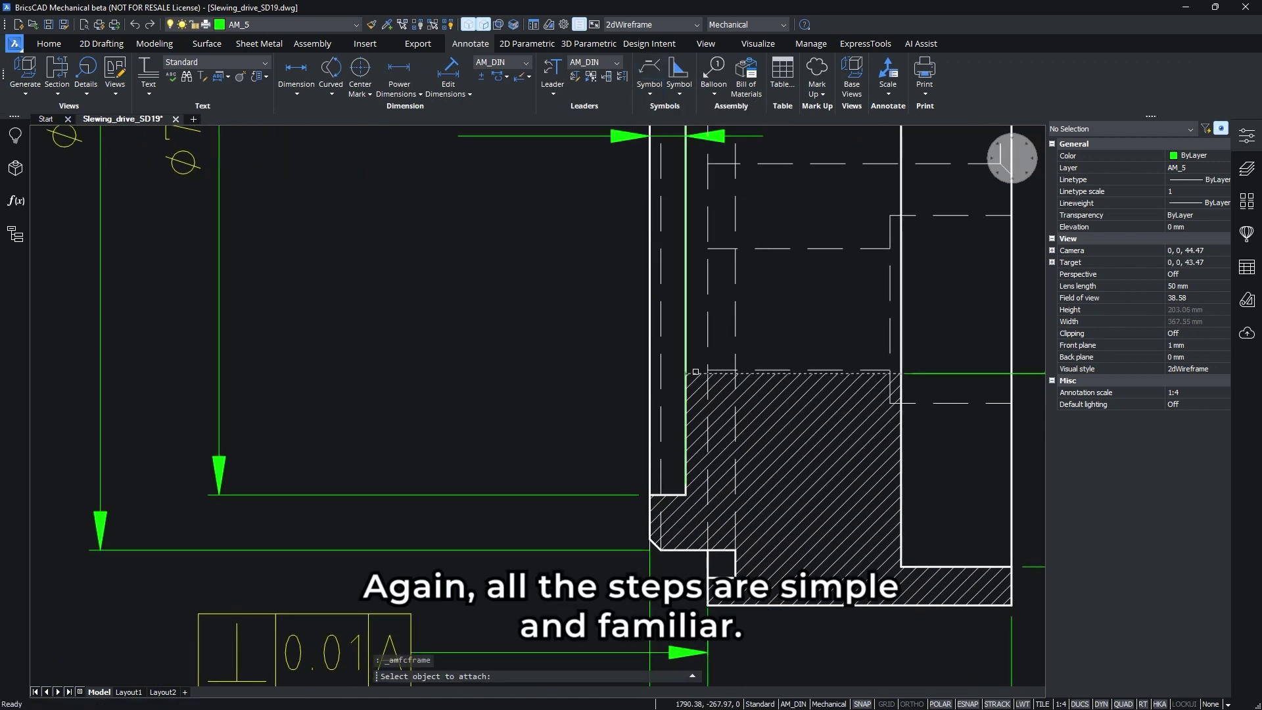
{"action": "left_click", "coordinate": [696, 372]}
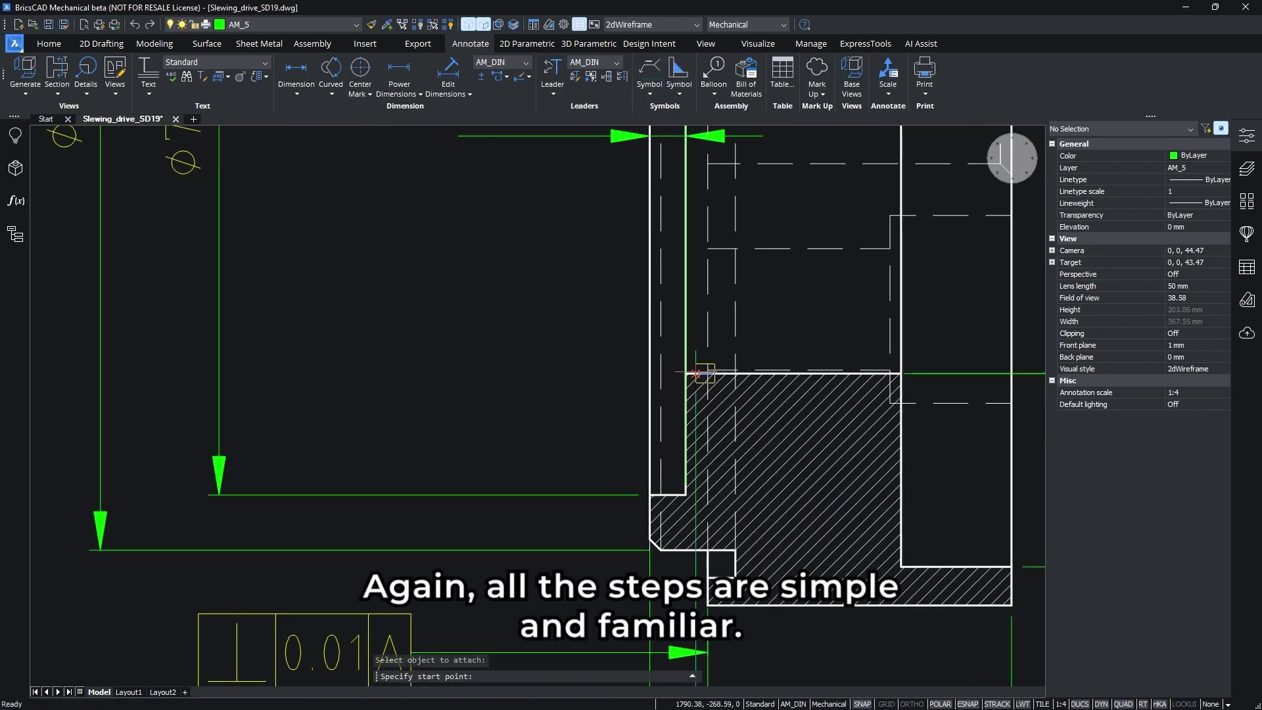
{"action": "left_click", "coordinate": [687, 289]}
{"action": "key", "text": "Return"}
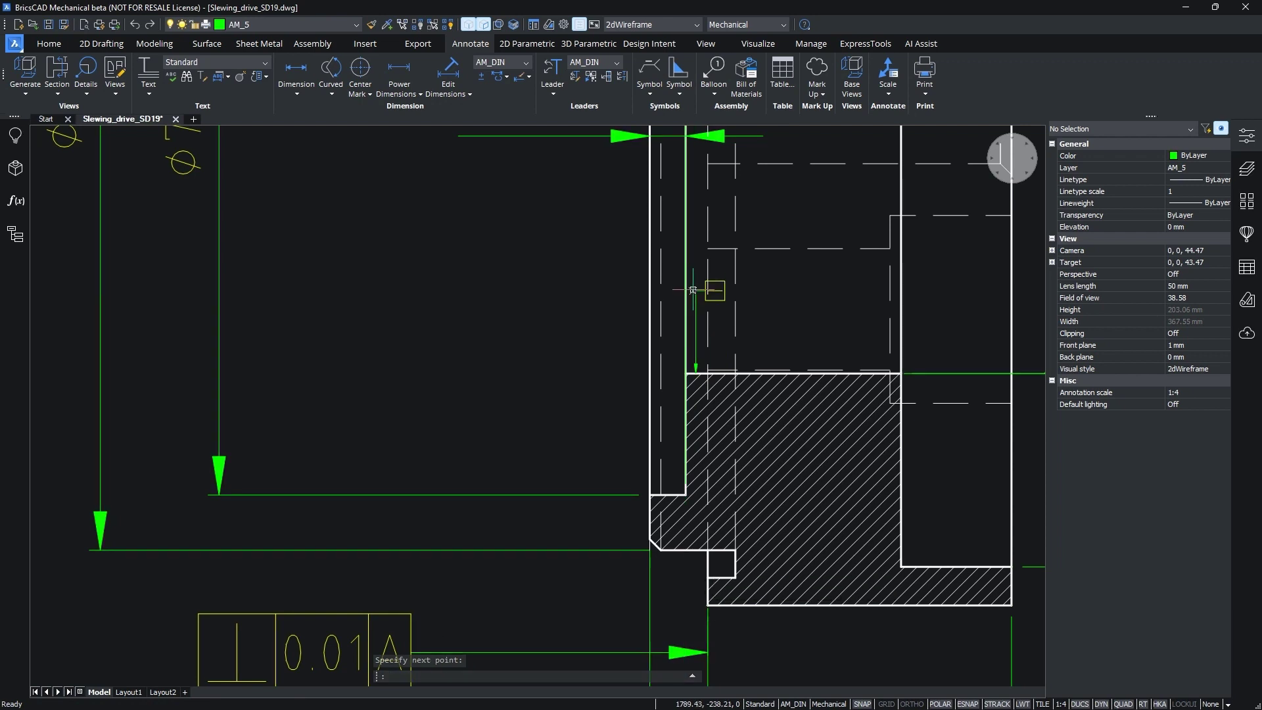
Set the new feature control frame's scale to 4.
{"action": "left_click", "coordinate": [713, 284]}
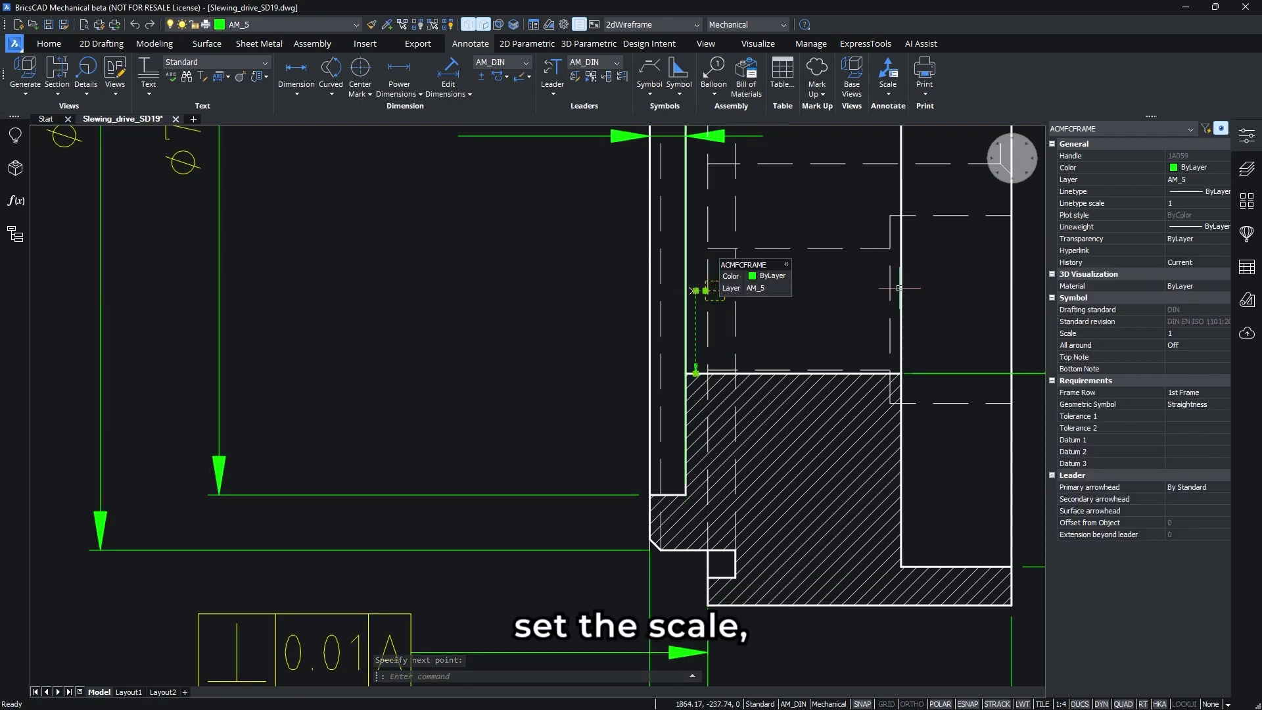
{"action": "left_click", "coordinate": [1174, 334]}
{"action": "double_click", "coordinate": [1173, 333]}
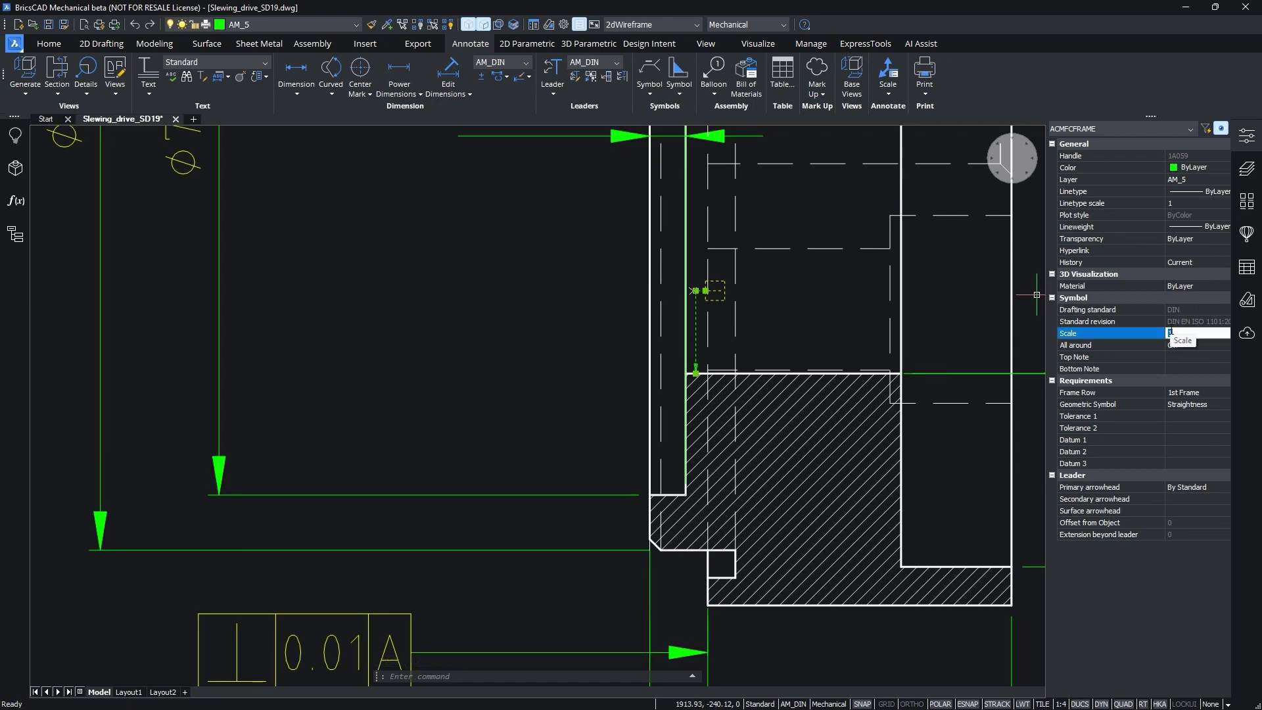
{"action": "key", "text": "Return"}
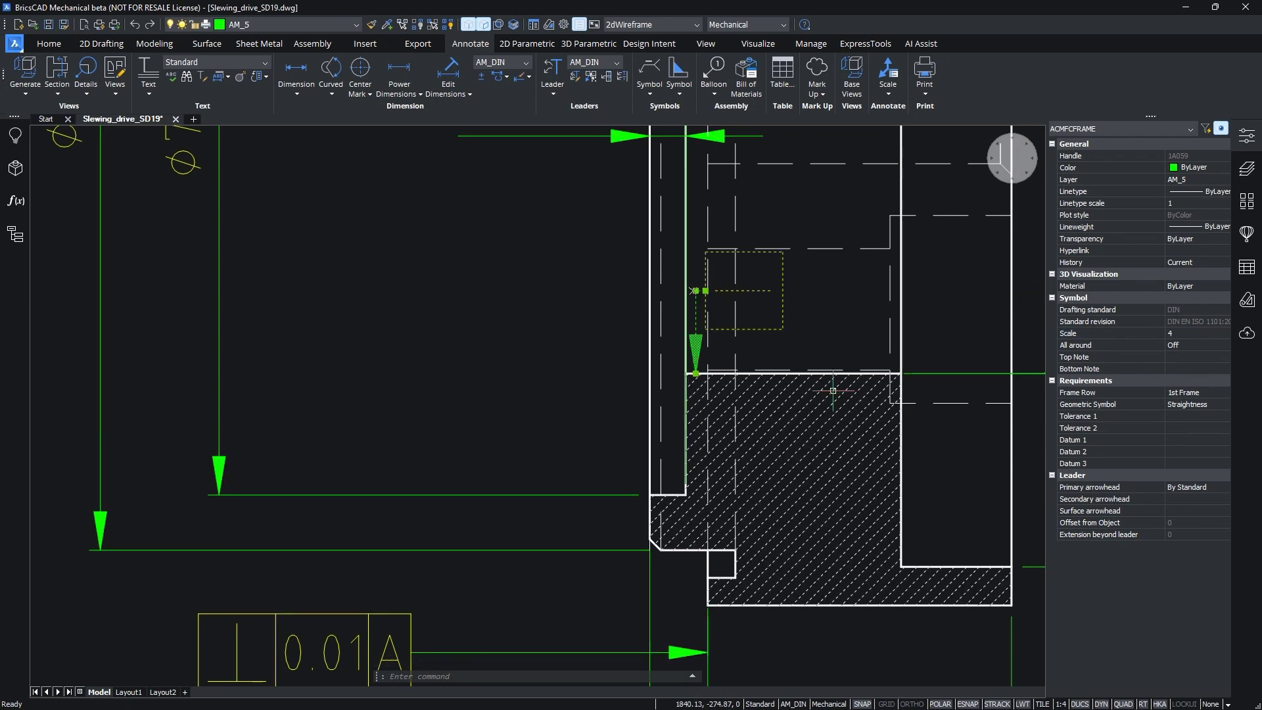
Move the feature control frame left and raise it along with its leader.
{"action": "left_click", "coordinate": [694, 373]}
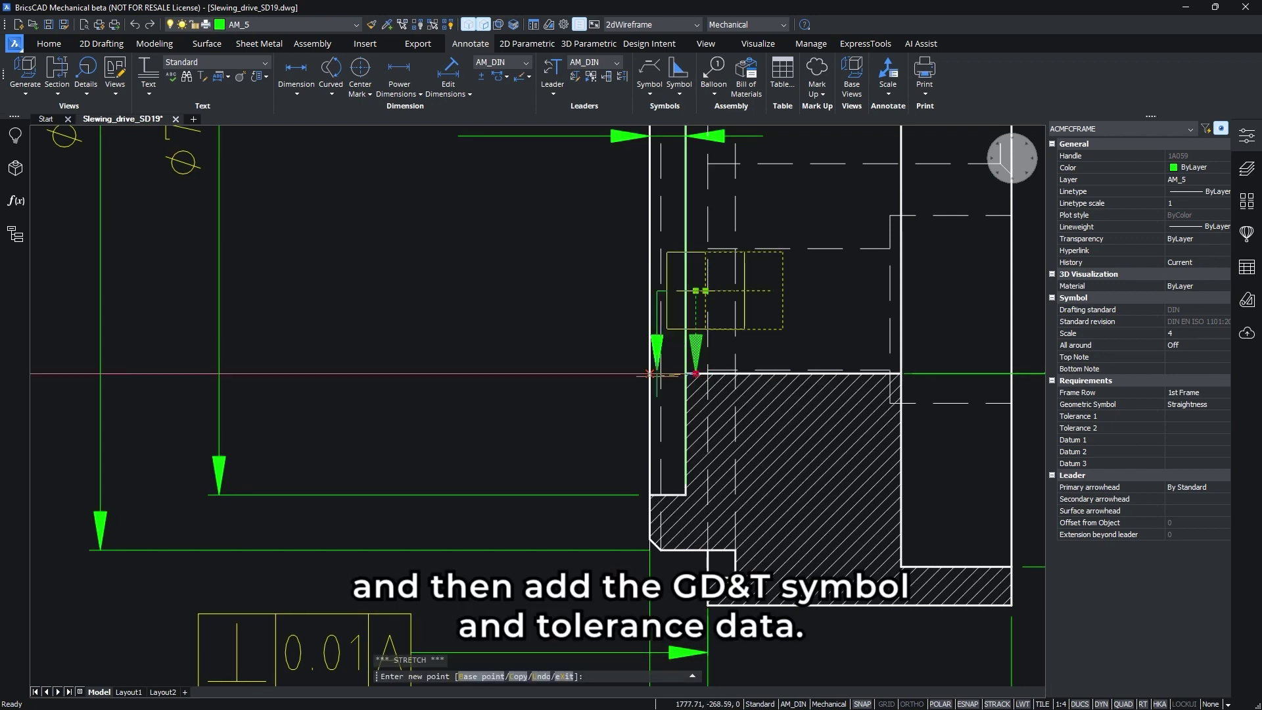
{"action": "left_click", "coordinate": [516, 373]}
{"action": "left_click", "coordinate": [526, 290]}
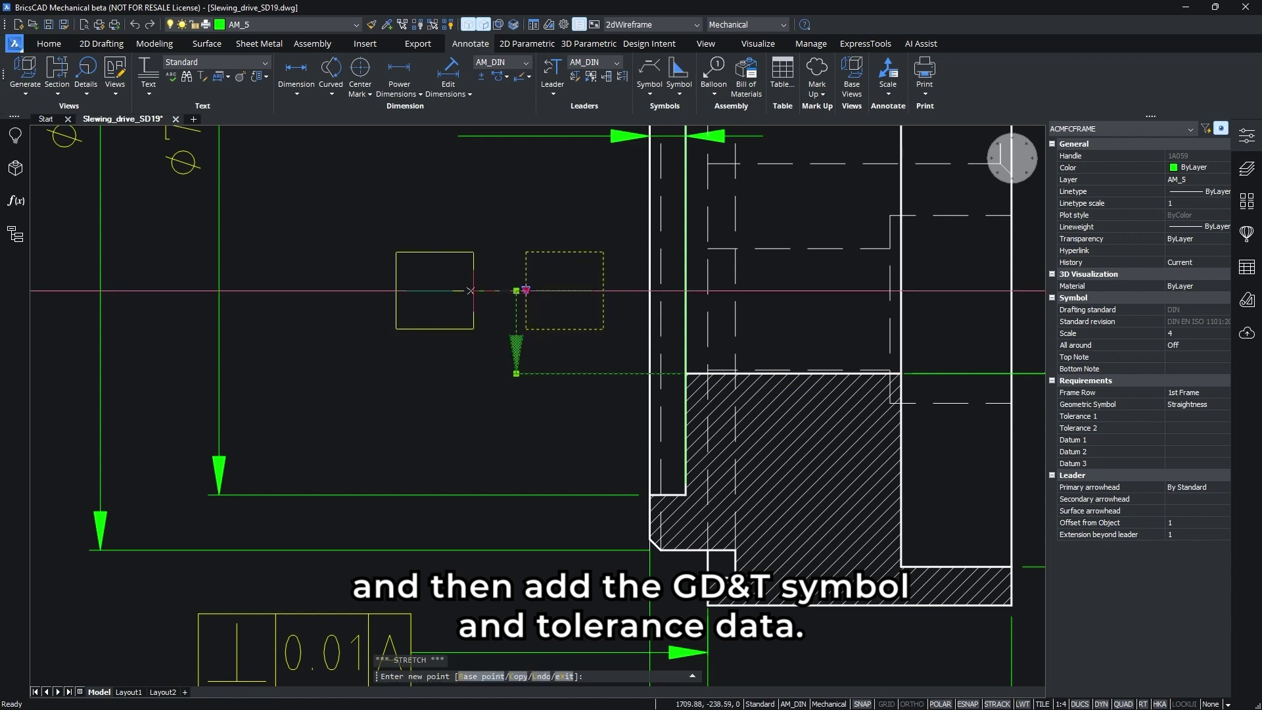
{"action": "left_click", "coordinate": [446, 290]}
{"action": "left_click", "coordinate": [516, 290]}
{"action": "left_click", "coordinate": [516, 254]}
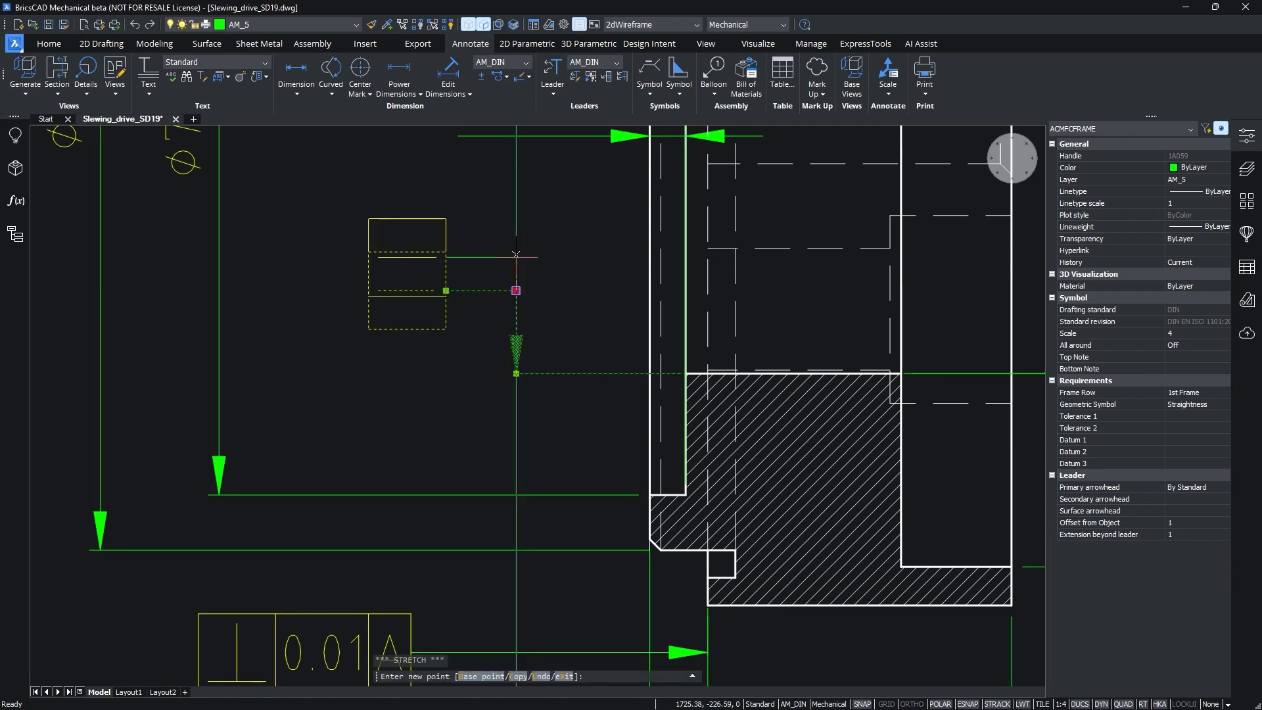
Set the frame's symbol to Cylindricity with a tolerance of 0.008.
{"action": "left_click", "coordinate": [1187, 406]}
{"action": "left_click", "coordinate": [1187, 407]}
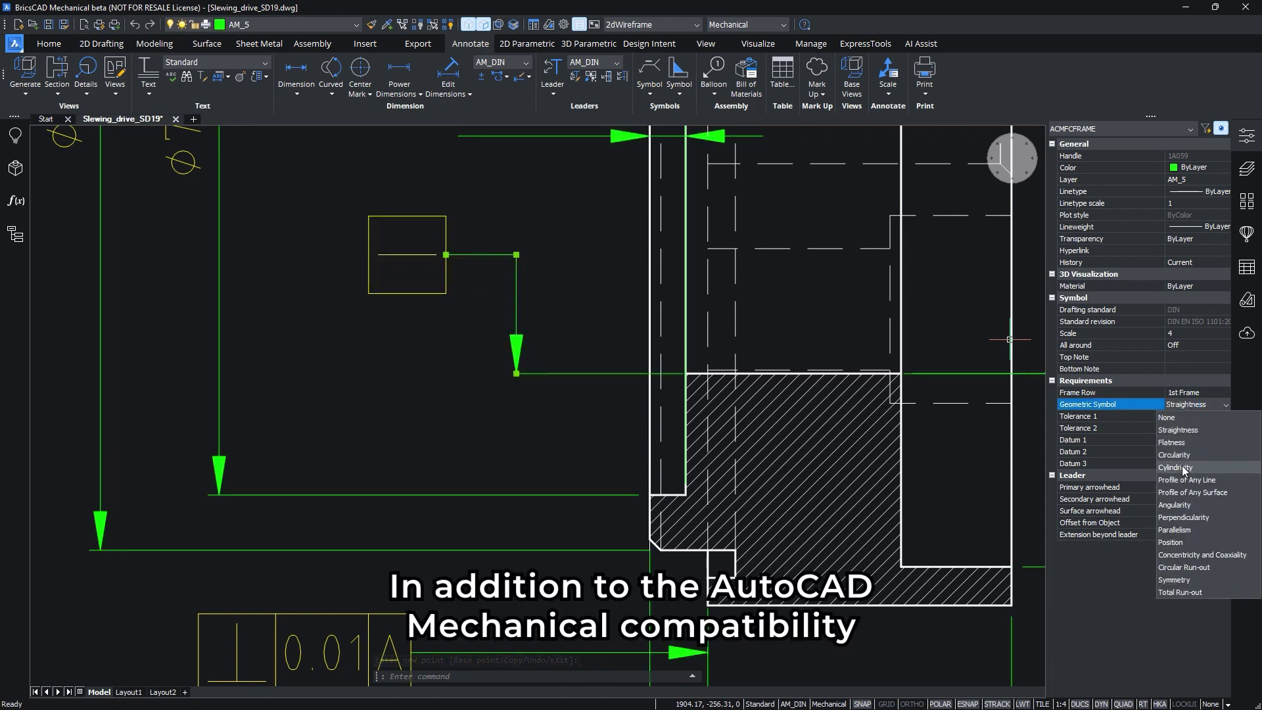
{"action": "left_click", "coordinate": [1182, 466]}
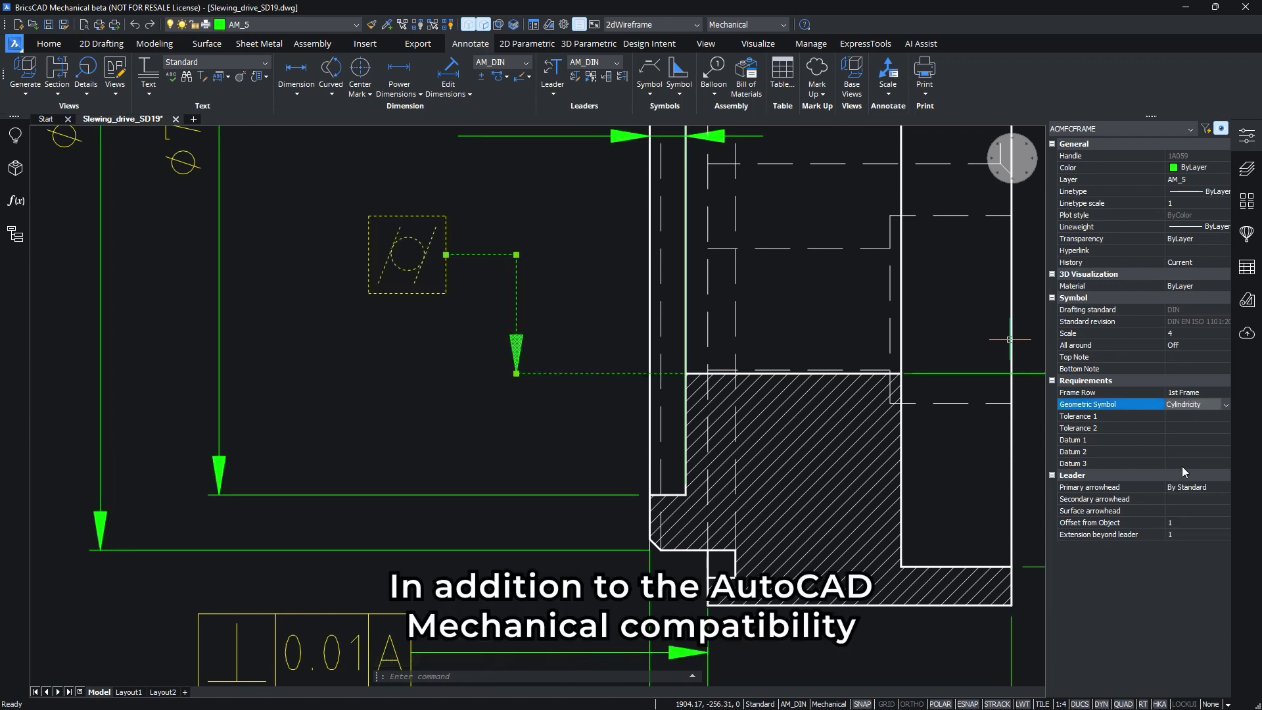
{"action": "left_click", "coordinate": [1182, 416]}
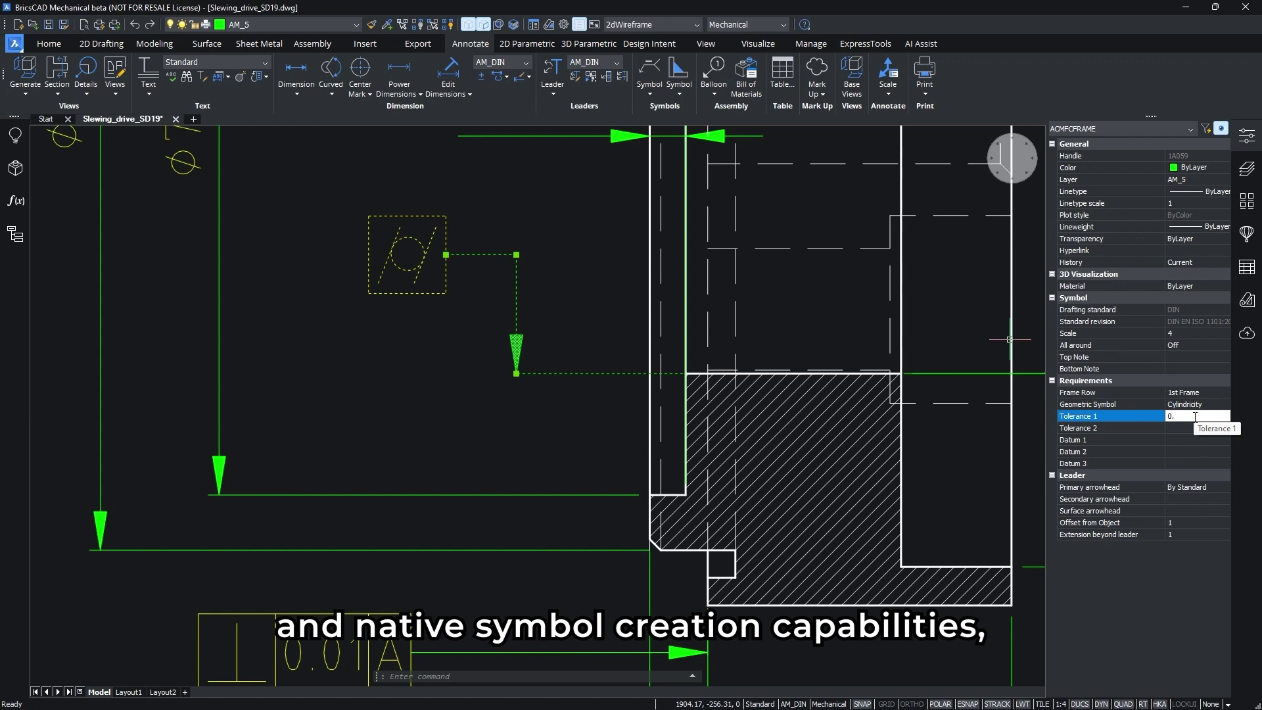
{"action": "type", "text": "0.008"}
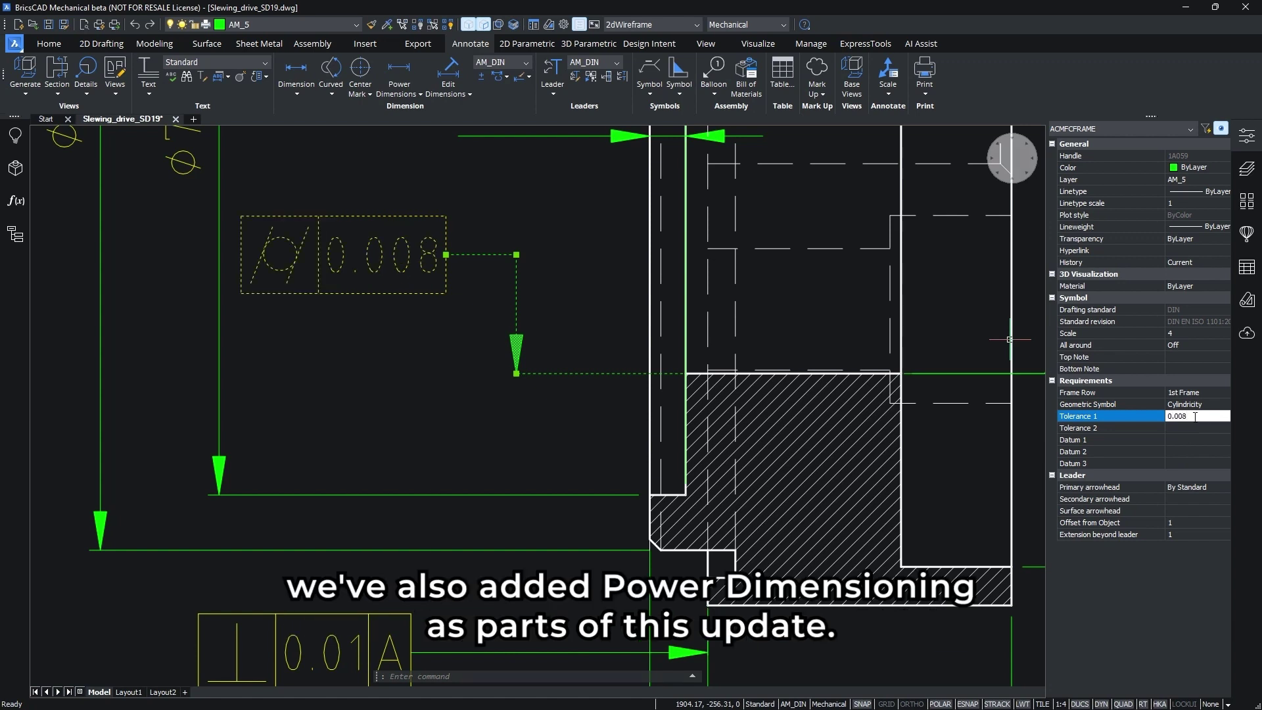
{"action": "key", "text": "Return"}
{"action": "key", "text": "Escape"}
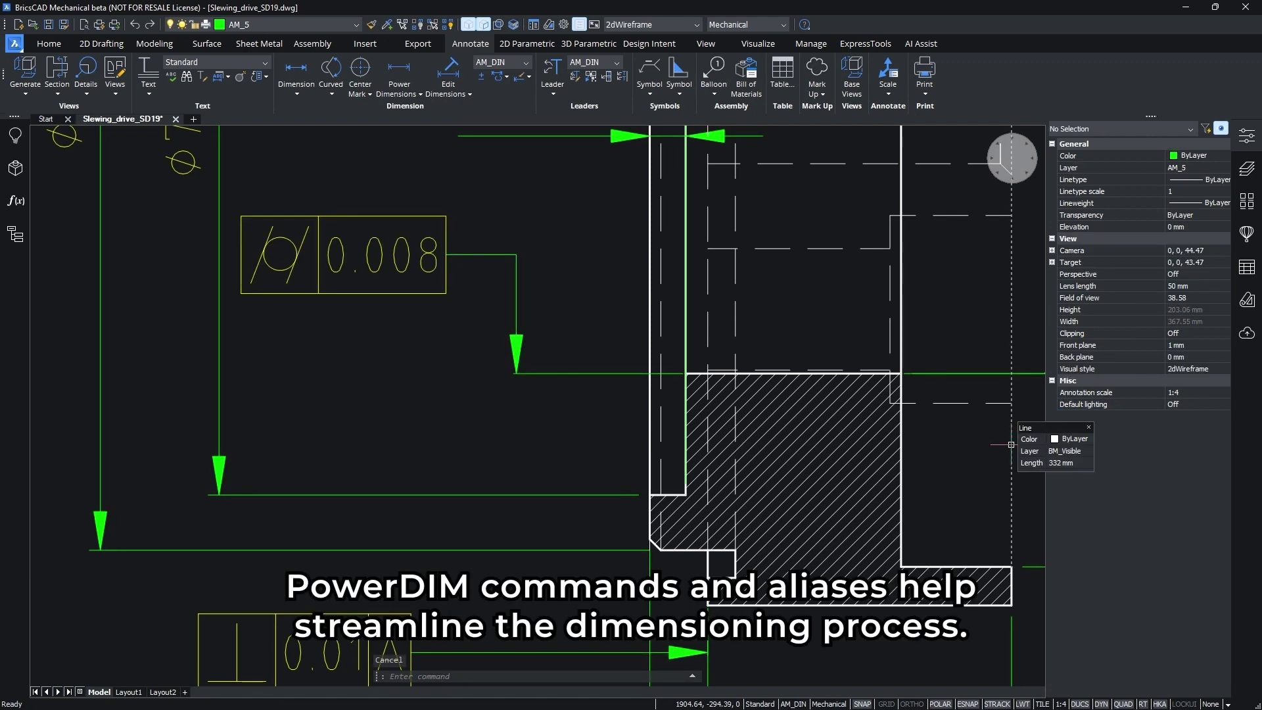
Use AMPOWEREDIT to add a g6 fit, shown as symbol only, to the ⌀80 dimension.
{"action": "scroll", "coordinate": [989, 413], "scroll_direction": "down", "scroll_amount": 5}
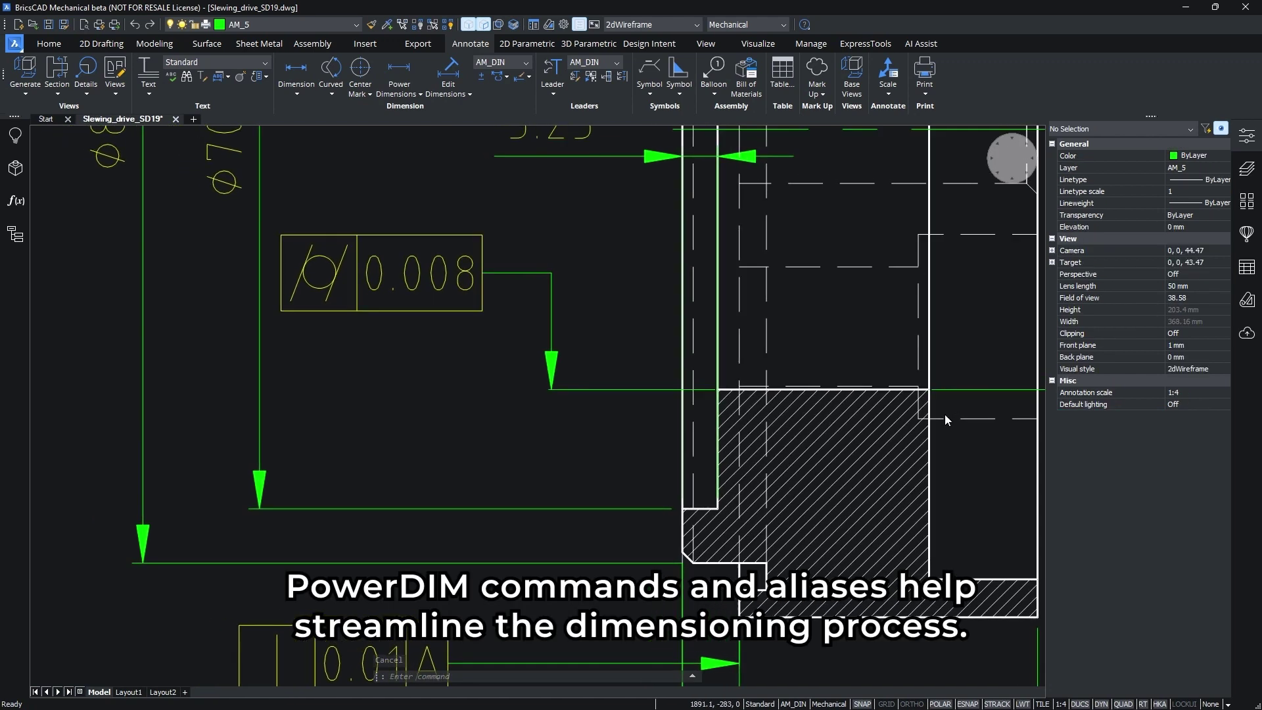
{"action": "scroll", "coordinate": [810, 349], "scroll_direction": "down", "scroll_amount": 2}
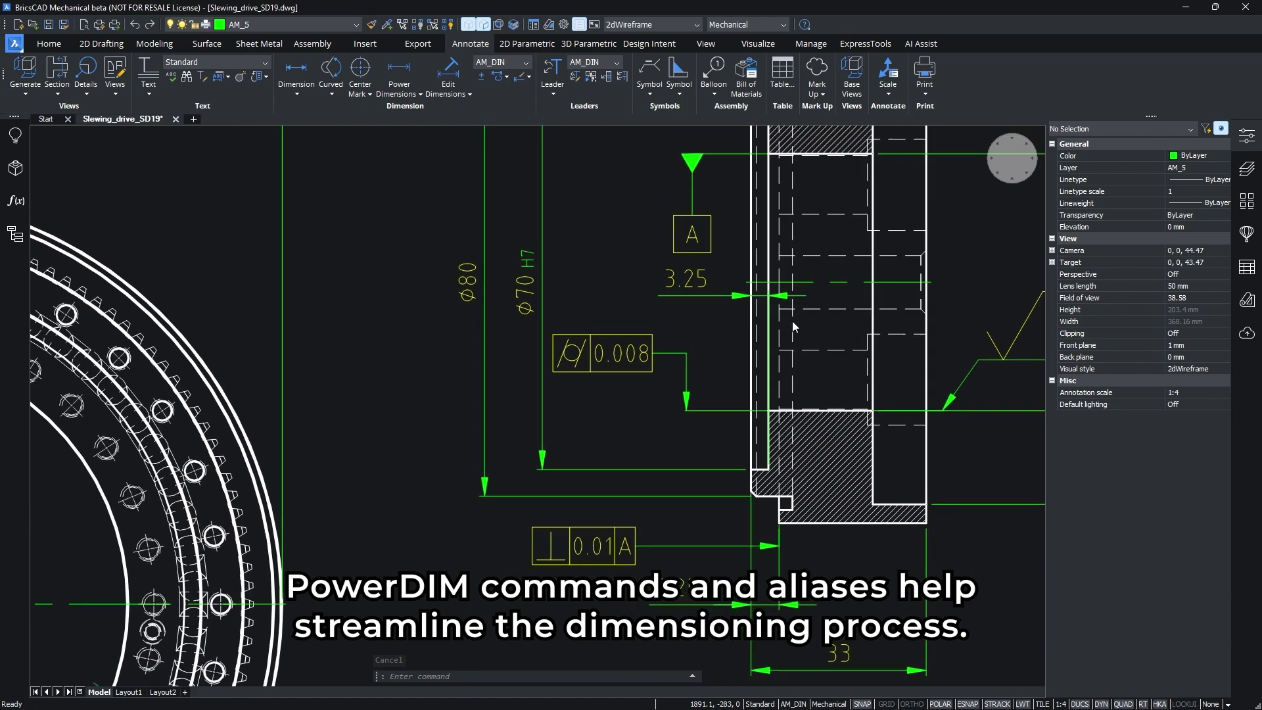
{"action": "type", "text": "a"}
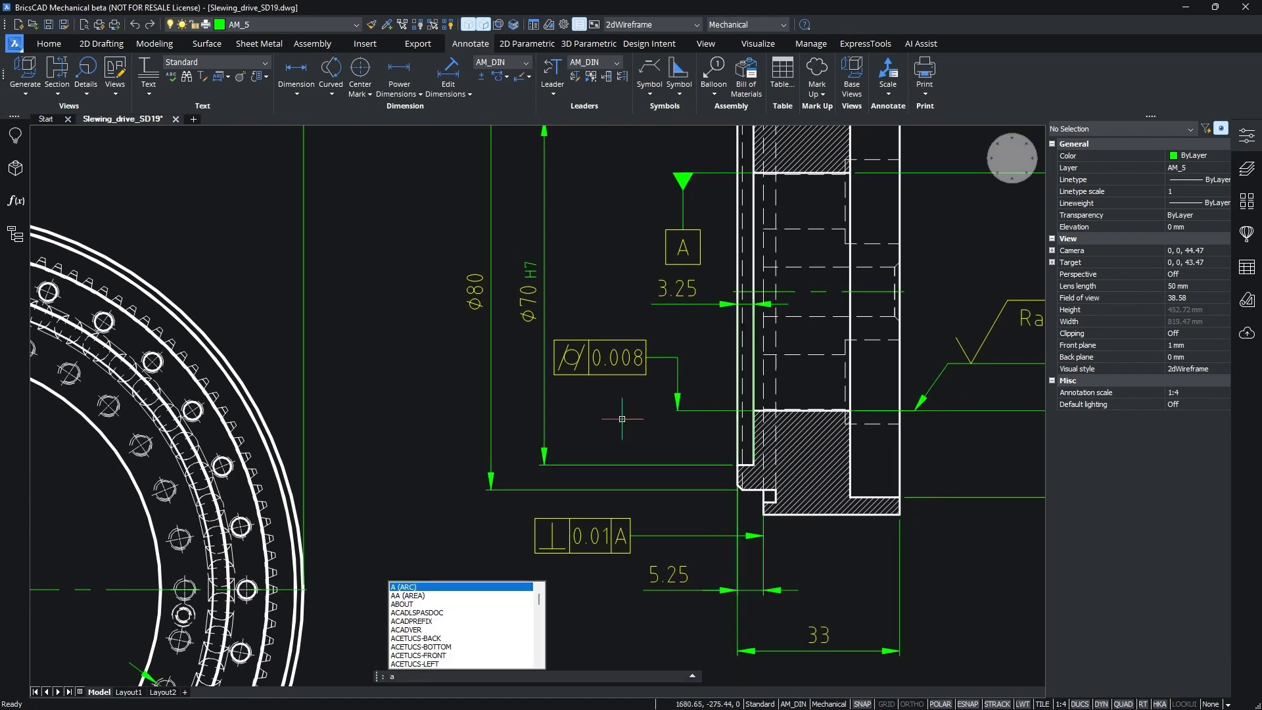
{"action": "type", "text": "mpow"}
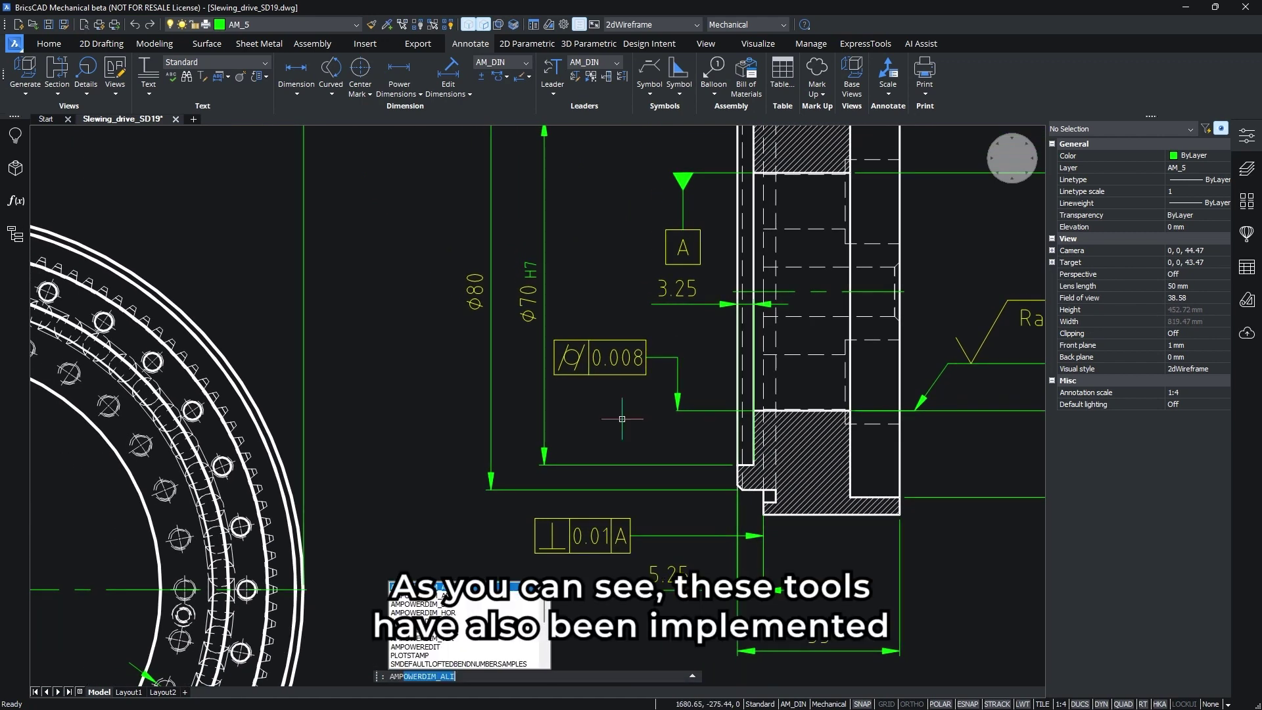
{"action": "type", "text": "ere"}
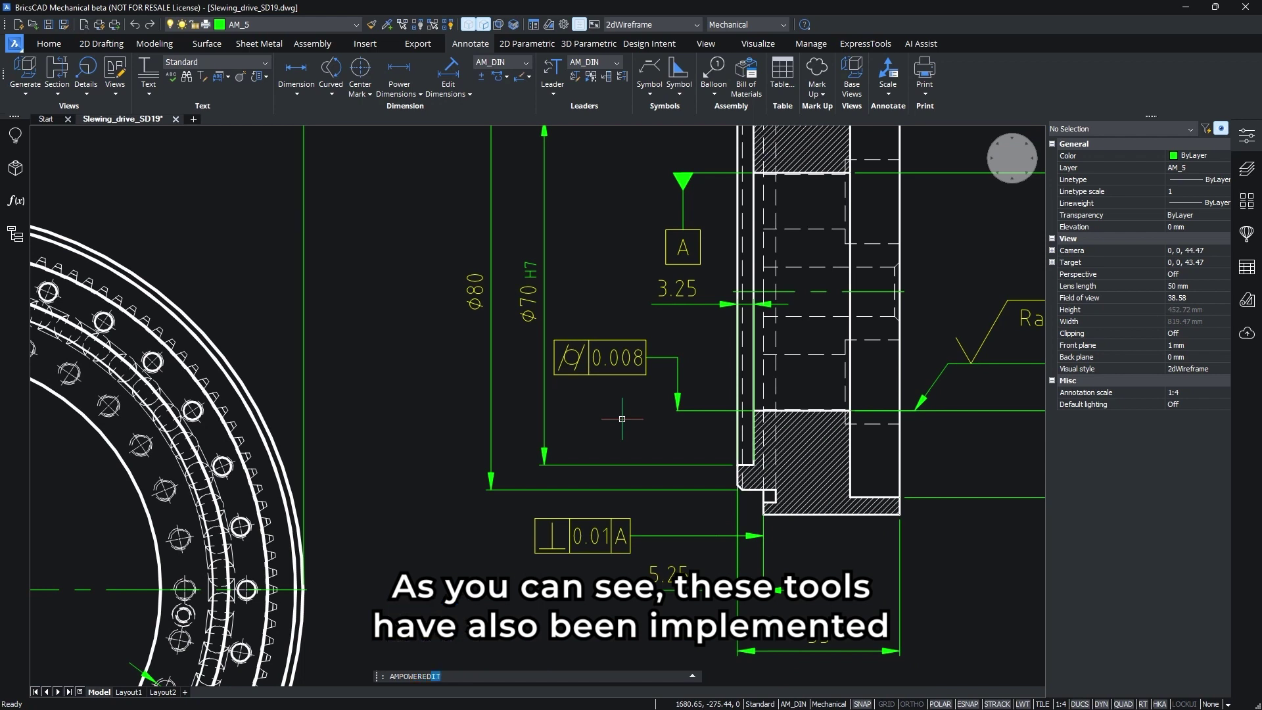
{"action": "key", "text": "Return"}
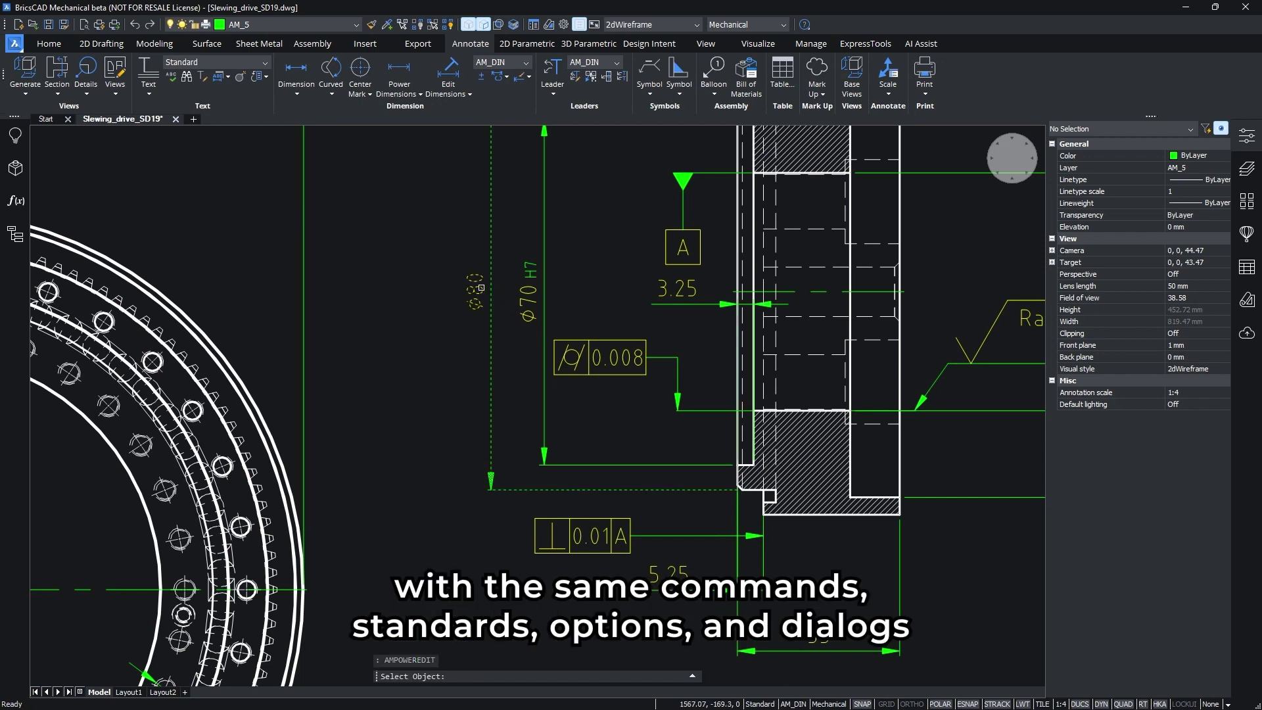
{"action": "left_click", "coordinate": [493, 295]}
{"action": "left_click", "coordinate": [639, 246]}
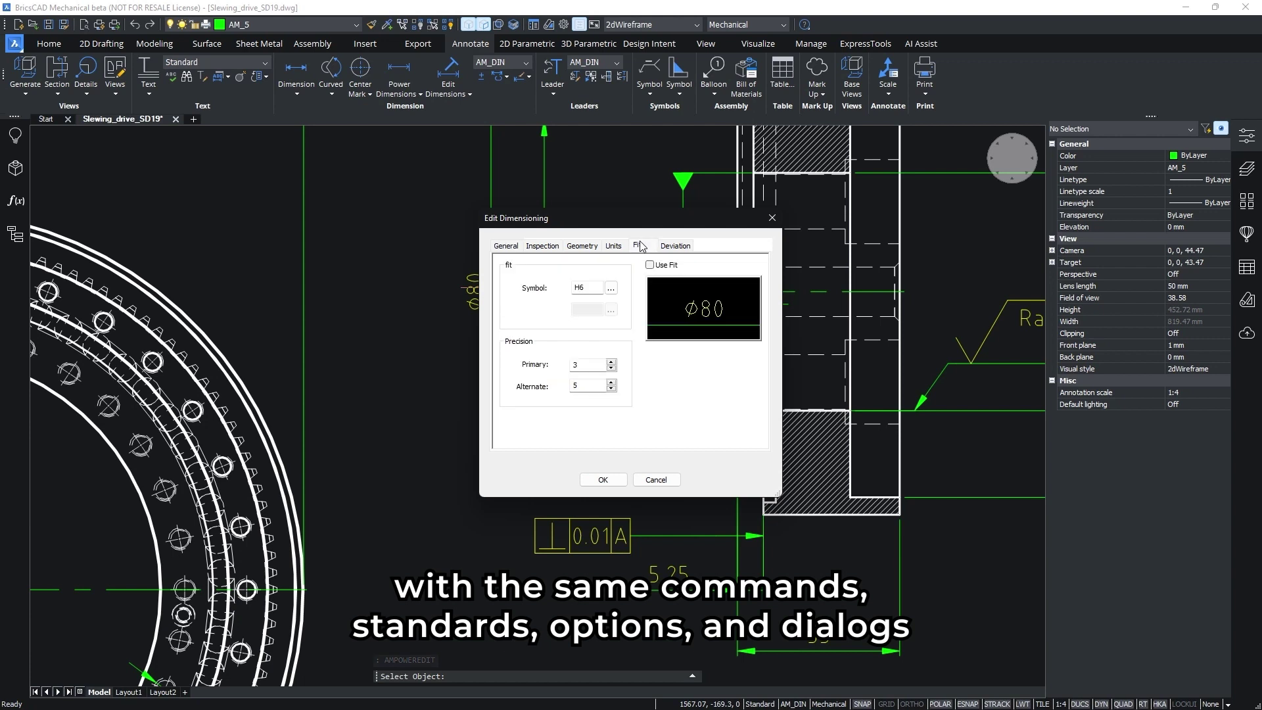
{"action": "left_click", "coordinate": [610, 289]}
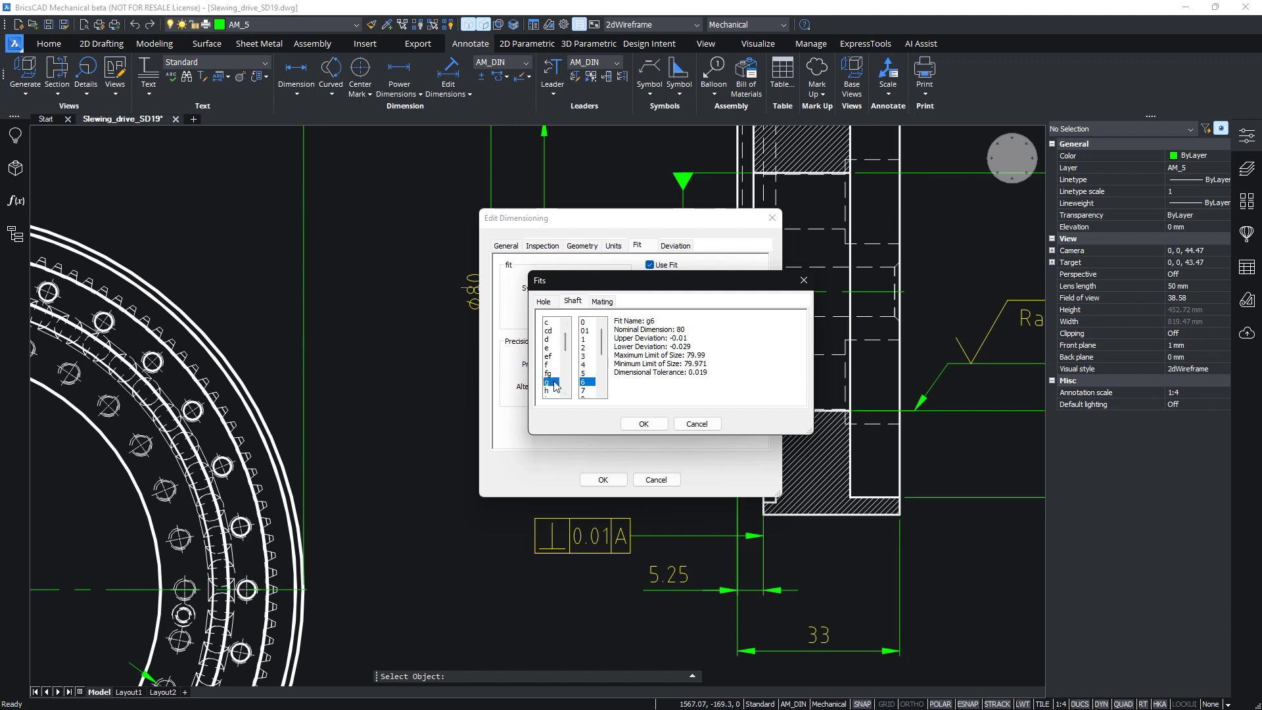
{"action": "left_click", "coordinate": [644, 425]}
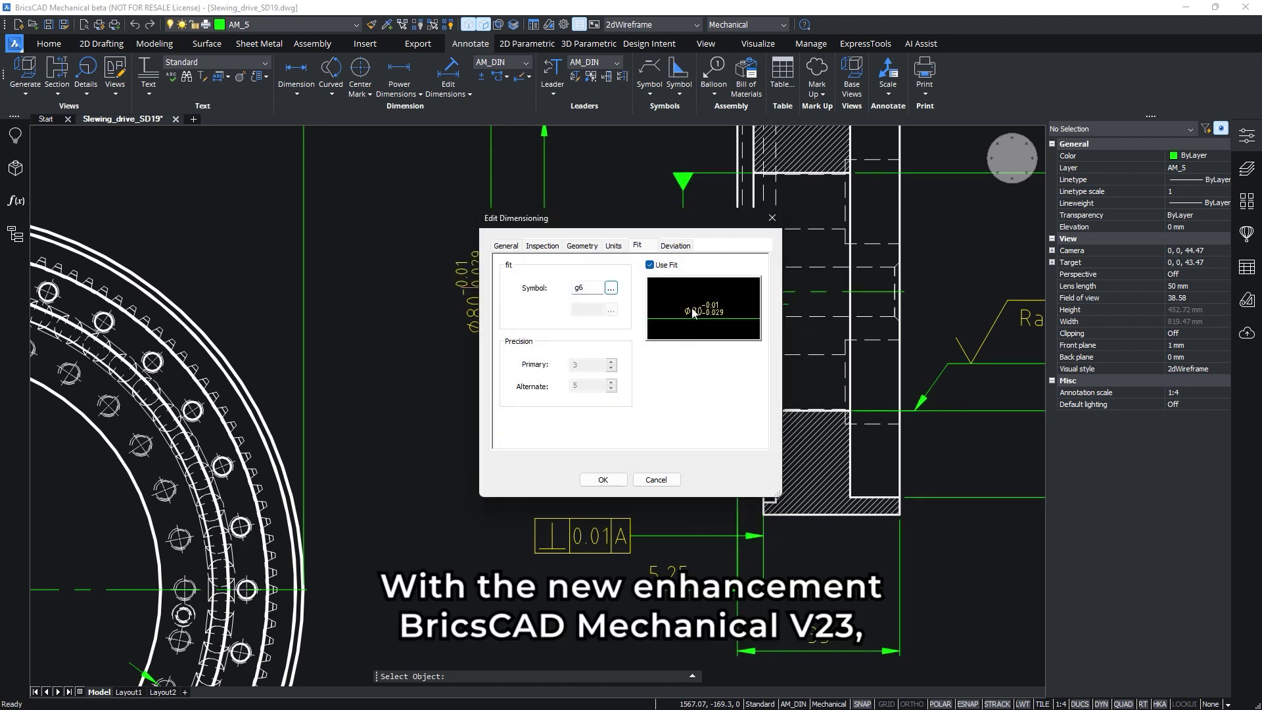
{"action": "left_click_drag", "start_coordinate": [697, 223], "coordinate": [782, 186]}
{"action": "left_click", "coordinate": [696, 250]}
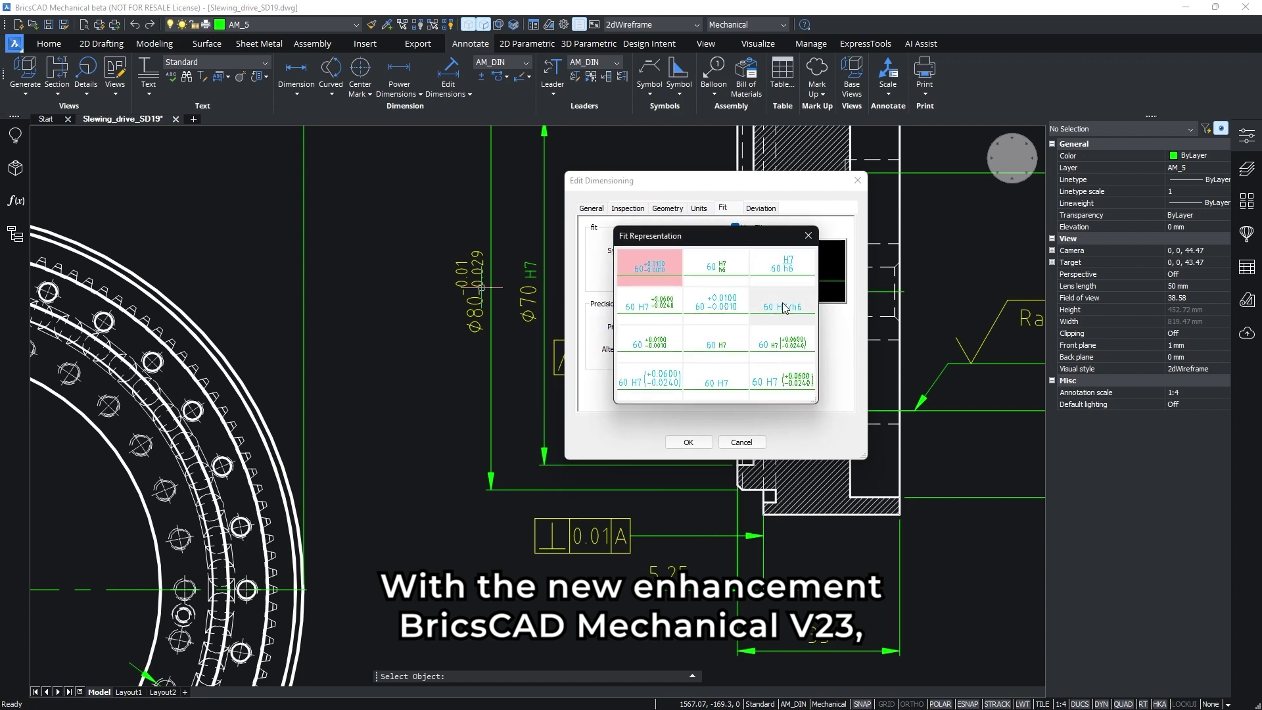
{"action": "left_click", "coordinate": [721, 356]}
{"action": "left_click", "coordinate": [689, 441]}
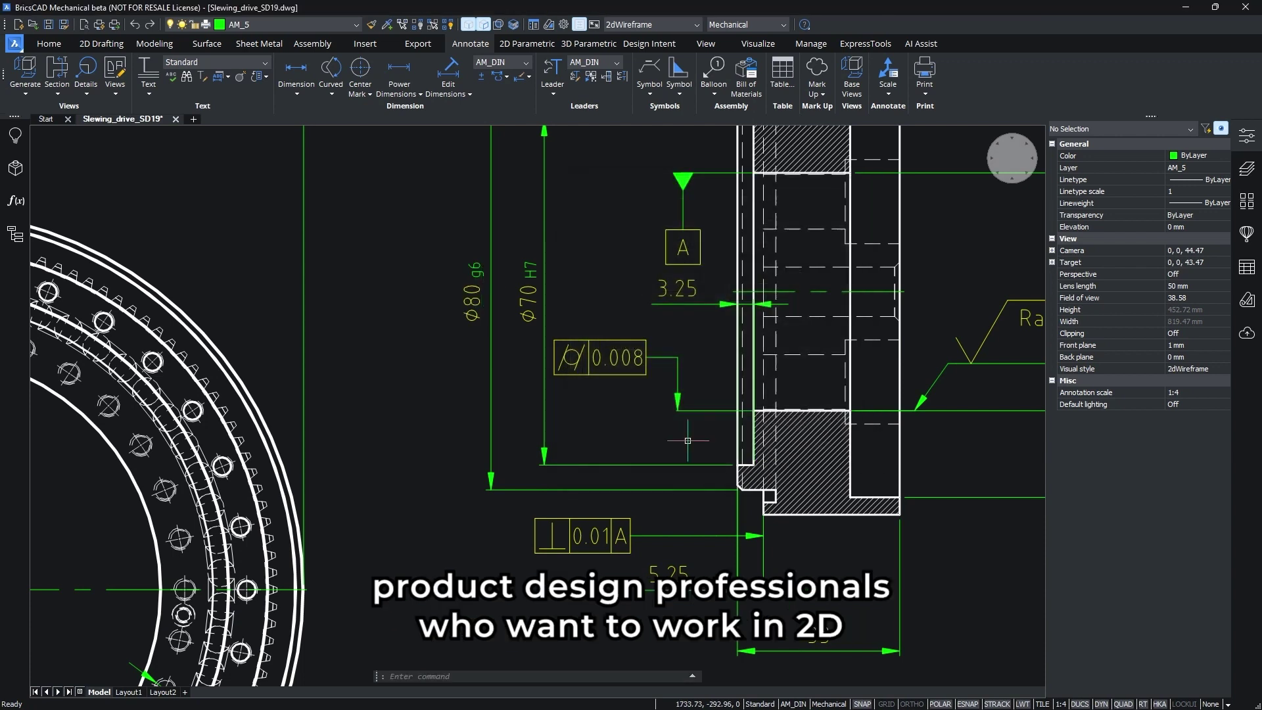
Zoom out to the whole sheet, then zoom in on the top part view showing ⌀380 and ⌀420.
{"action": "scroll", "coordinate": [690, 431], "scroll_direction": "down", "scroll_amount": 5}
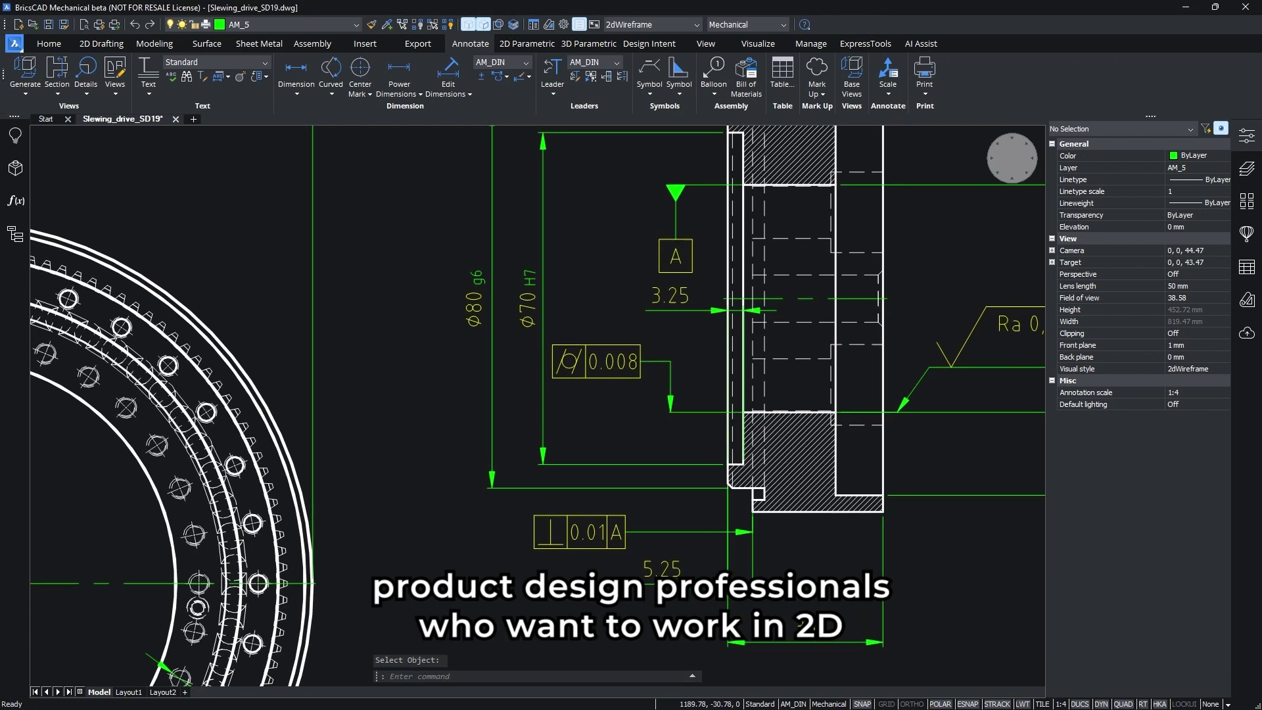
{"action": "scroll", "coordinate": [673, 443], "scroll_direction": "down", "scroll_amount": 4}
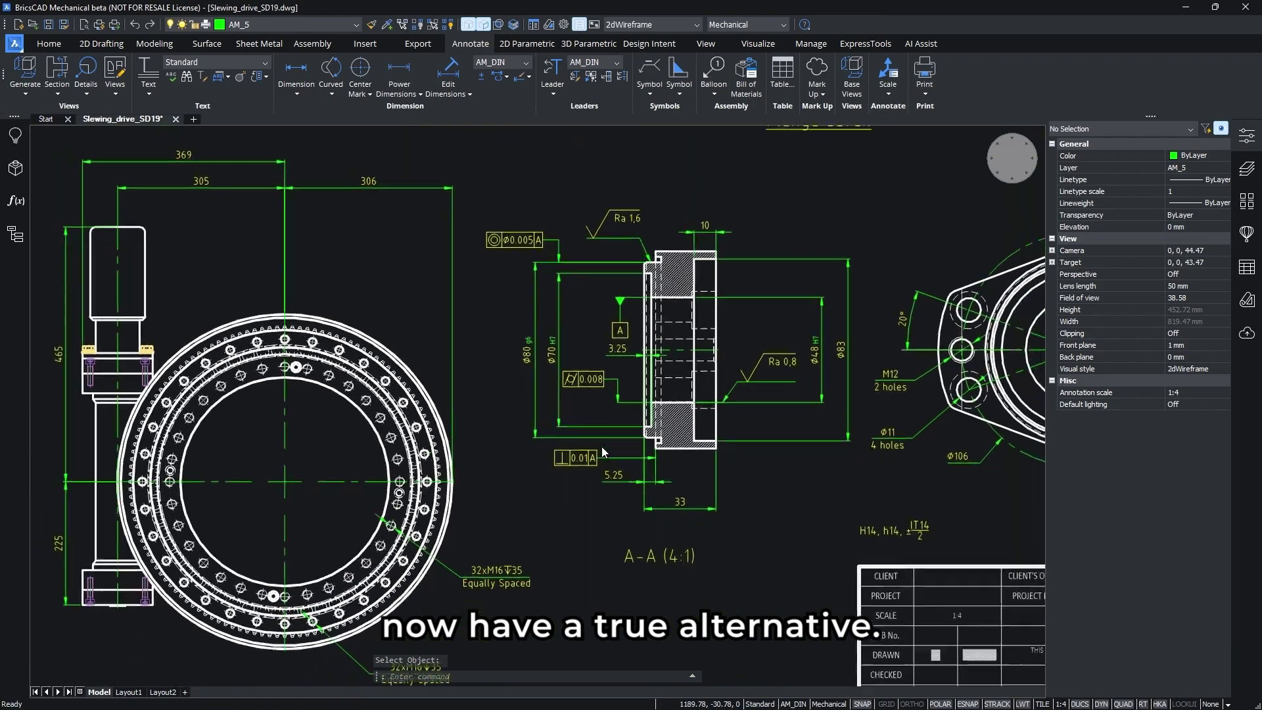
{"action": "scroll", "coordinate": [393, 184], "scroll_direction": "down", "scroll_amount": 4}
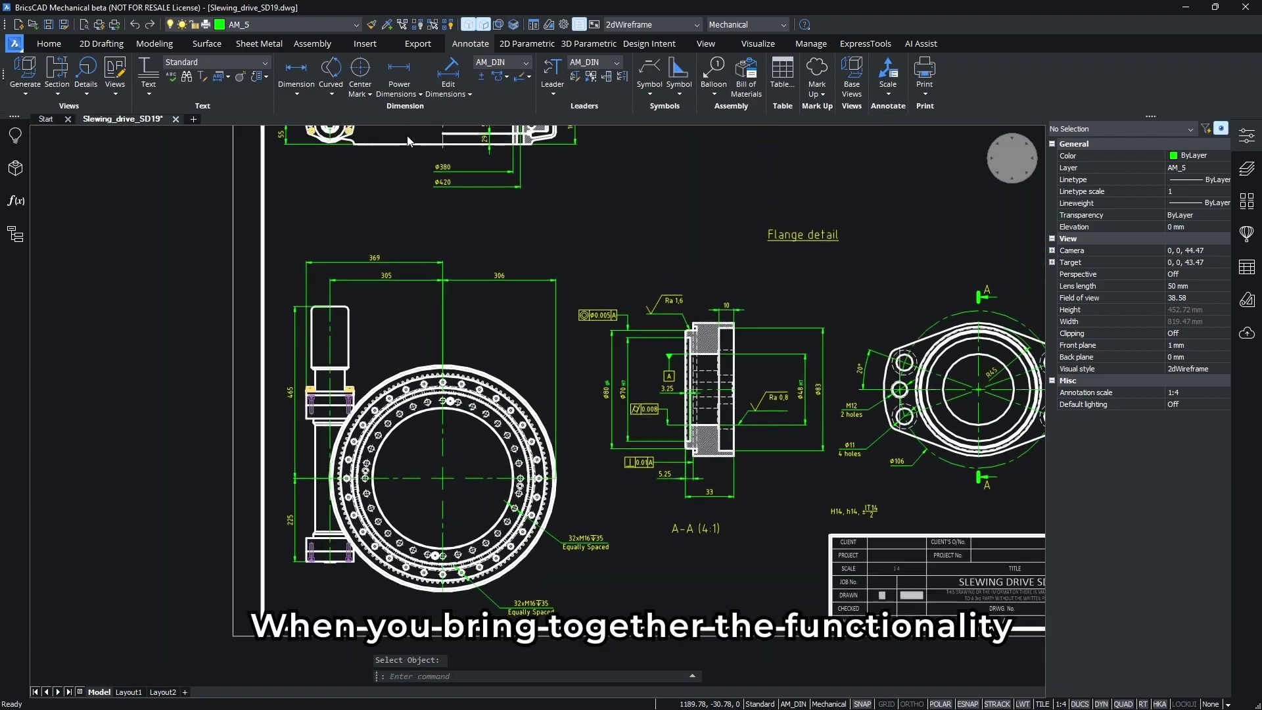
{"action": "scroll", "coordinate": [454, 141], "scroll_direction": "up", "scroll_amount": 5}
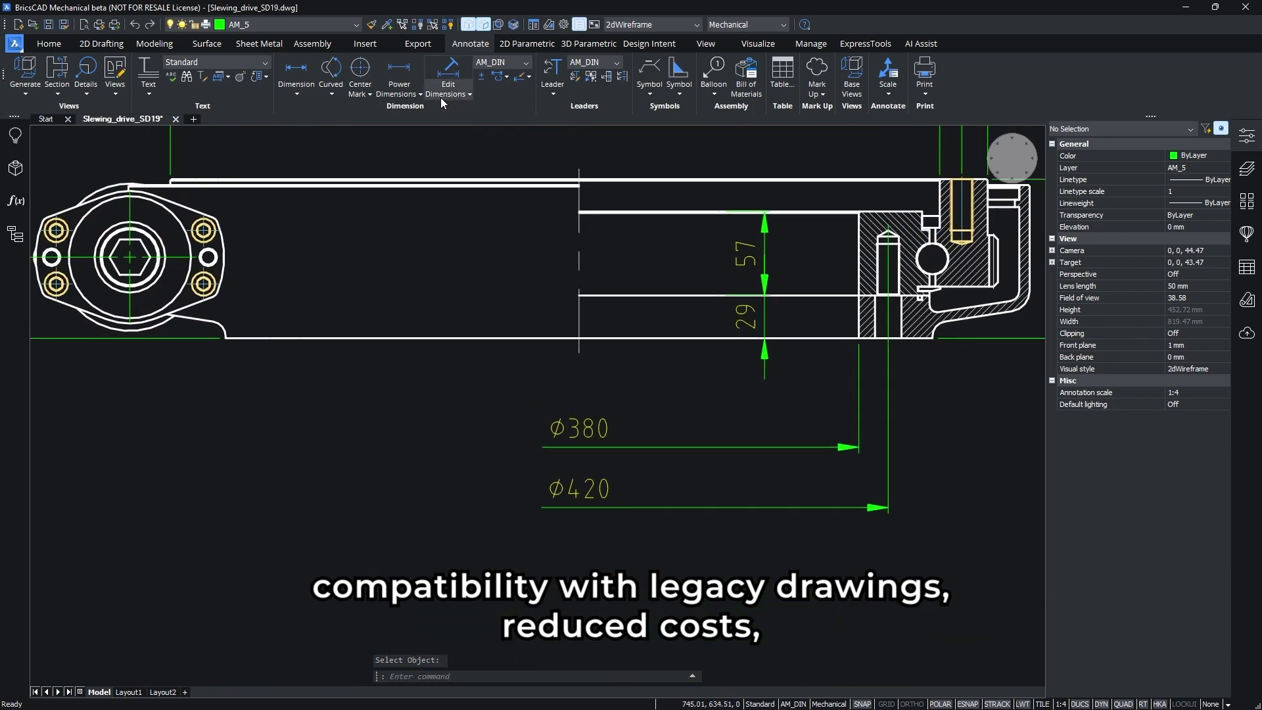
Place a power dimension of 480 below the ⌀420 dimension on the top view.
{"action": "left_click", "coordinate": [420, 95]}
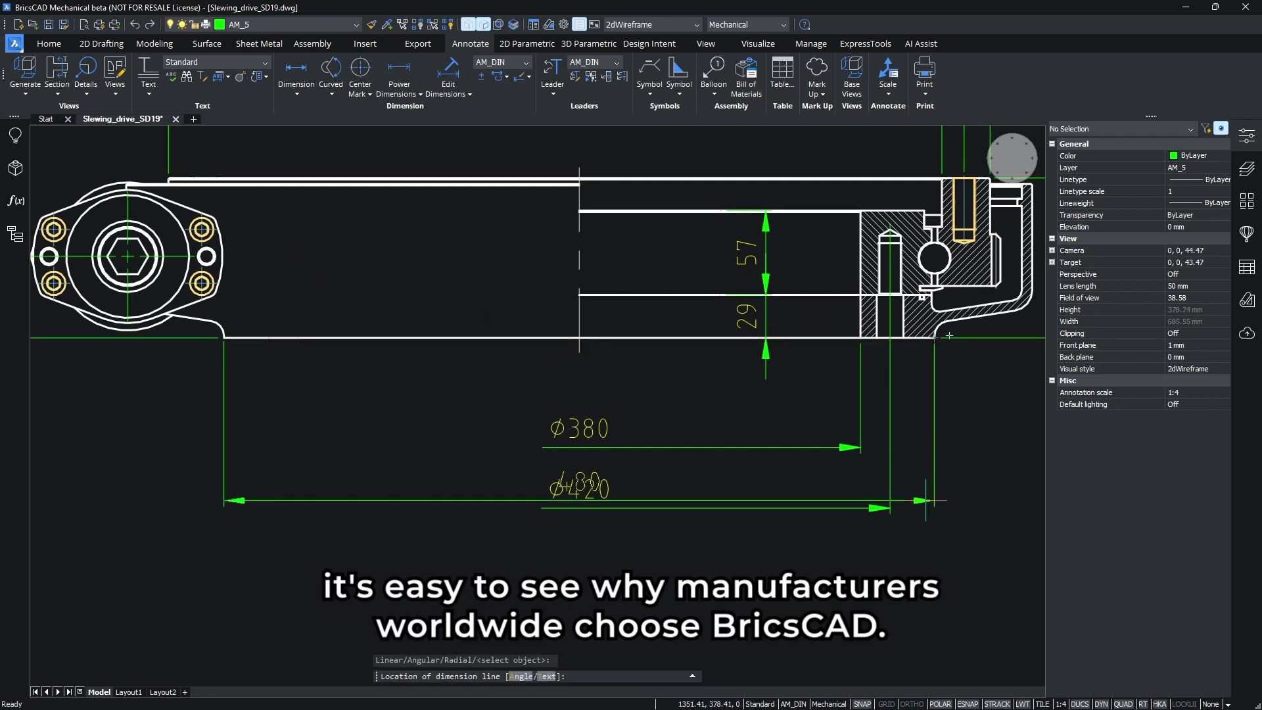
{"action": "left_click", "coordinate": [914, 568]}
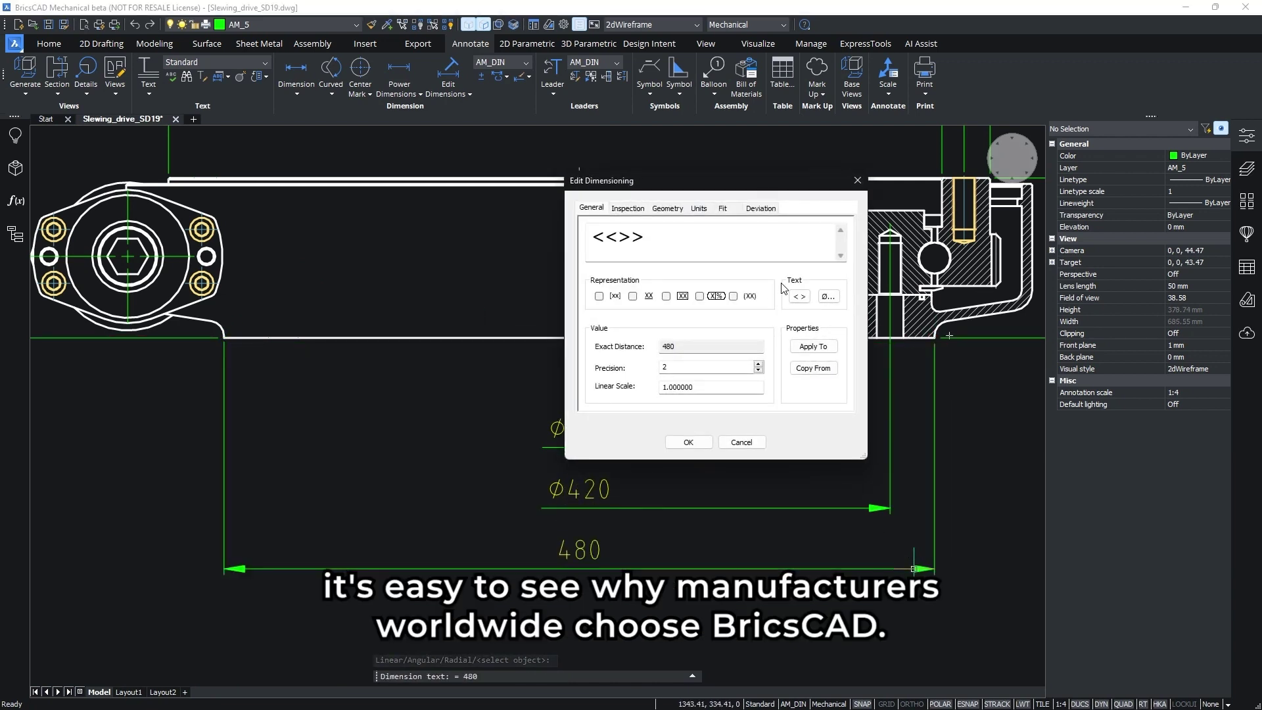